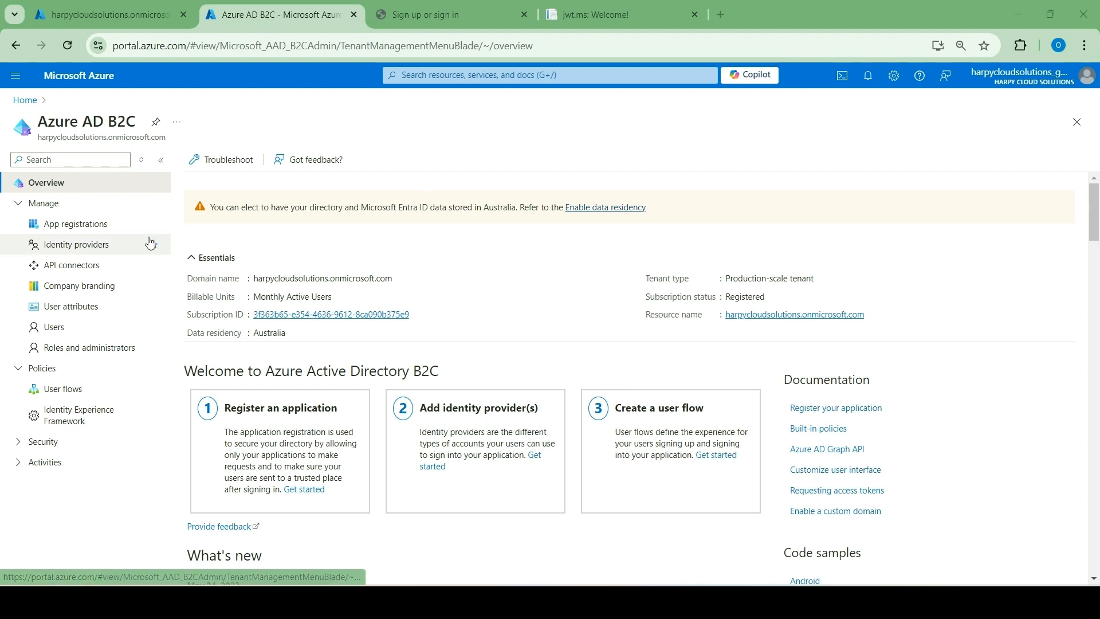
Review the list of all users in the Azure AD B2C tenant and return to the tenant overview.
left_click(61, 331)
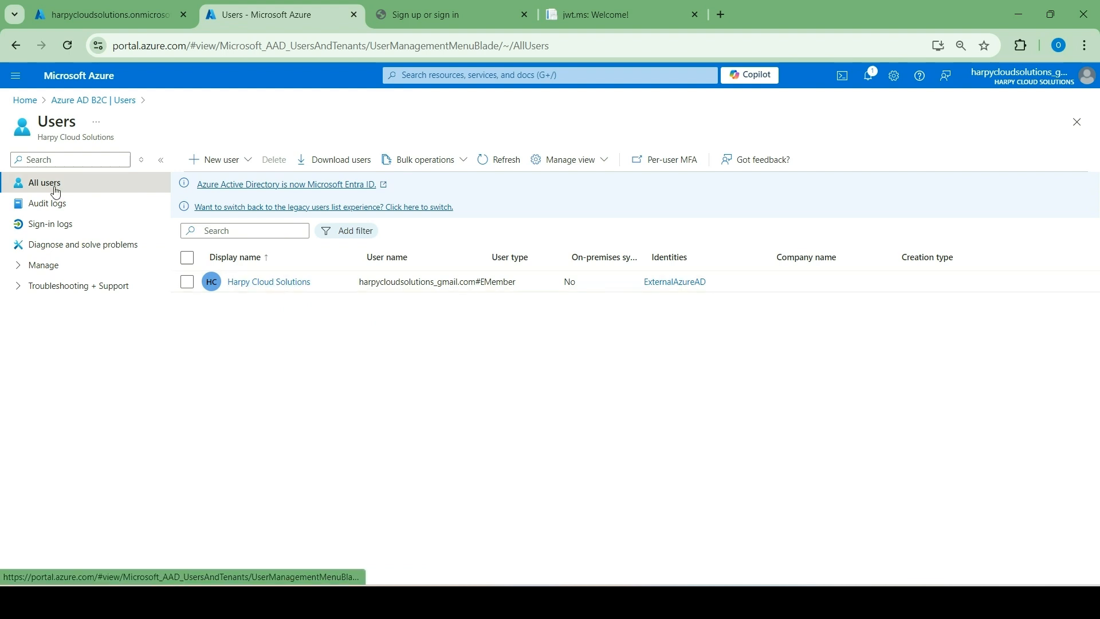
left_click(71, 103)
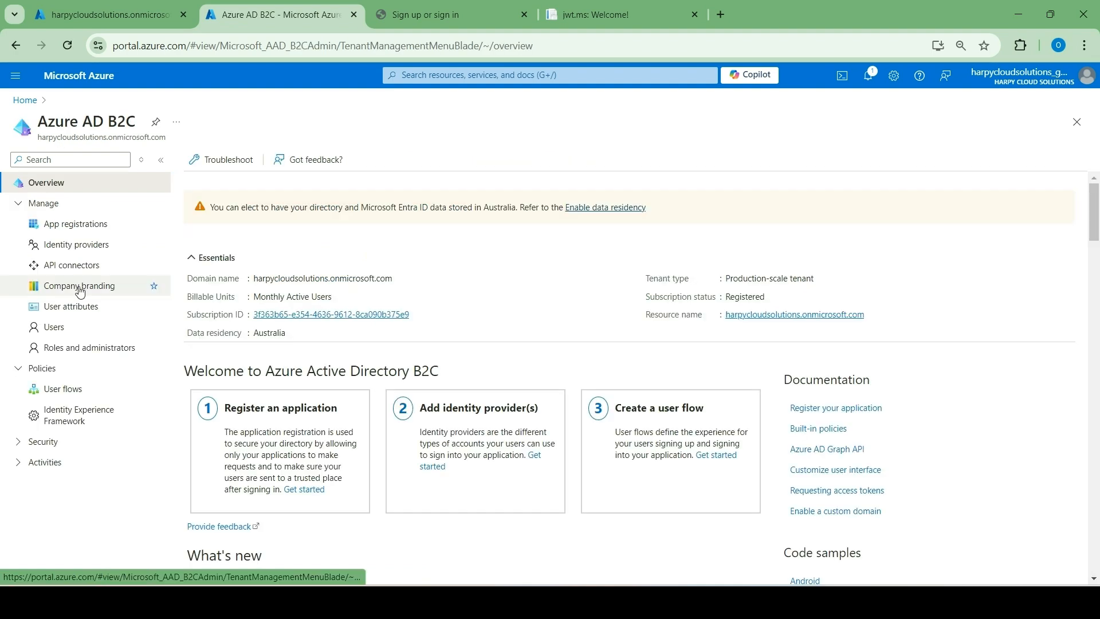
Delete the webapp1 app registration, acknowledging the implications of deleting it.
left_click(77, 226)
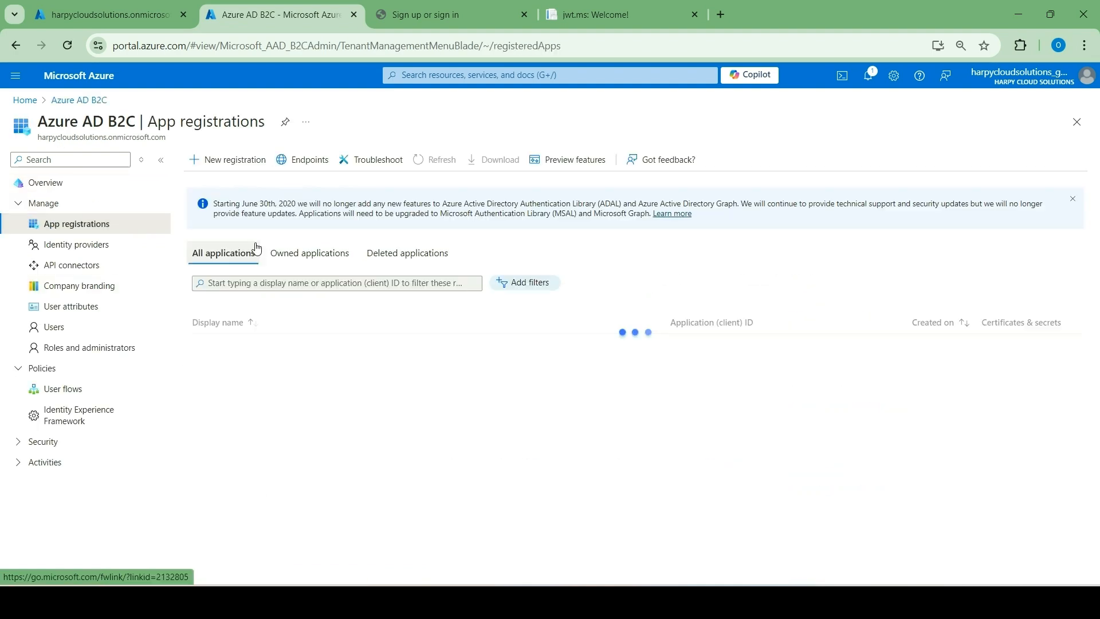
left_click(303, 267)
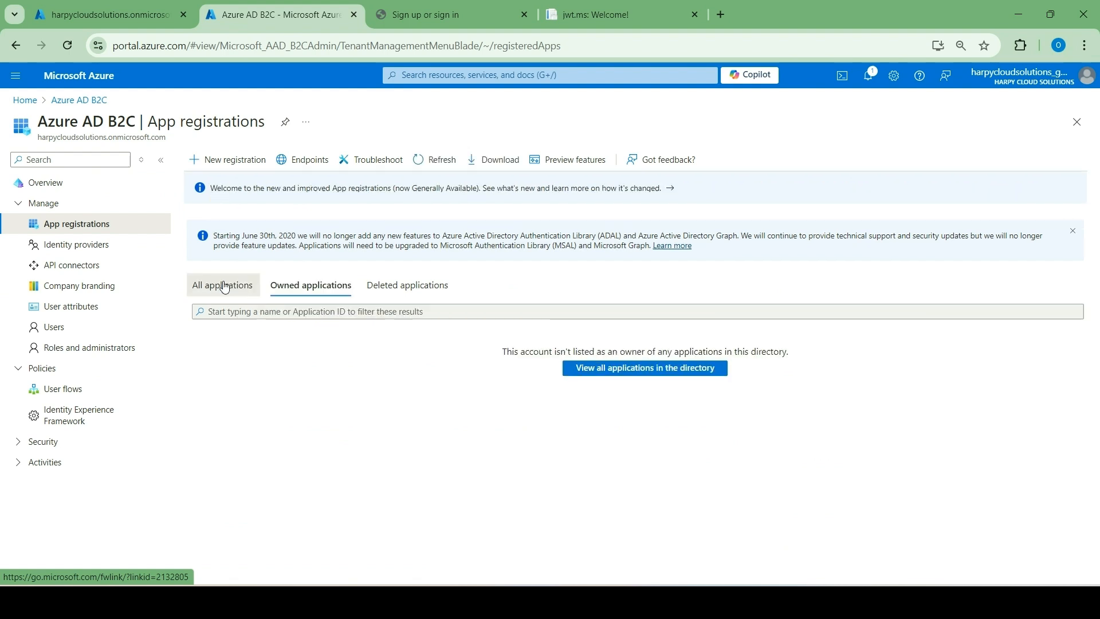
left_click(224, 286)
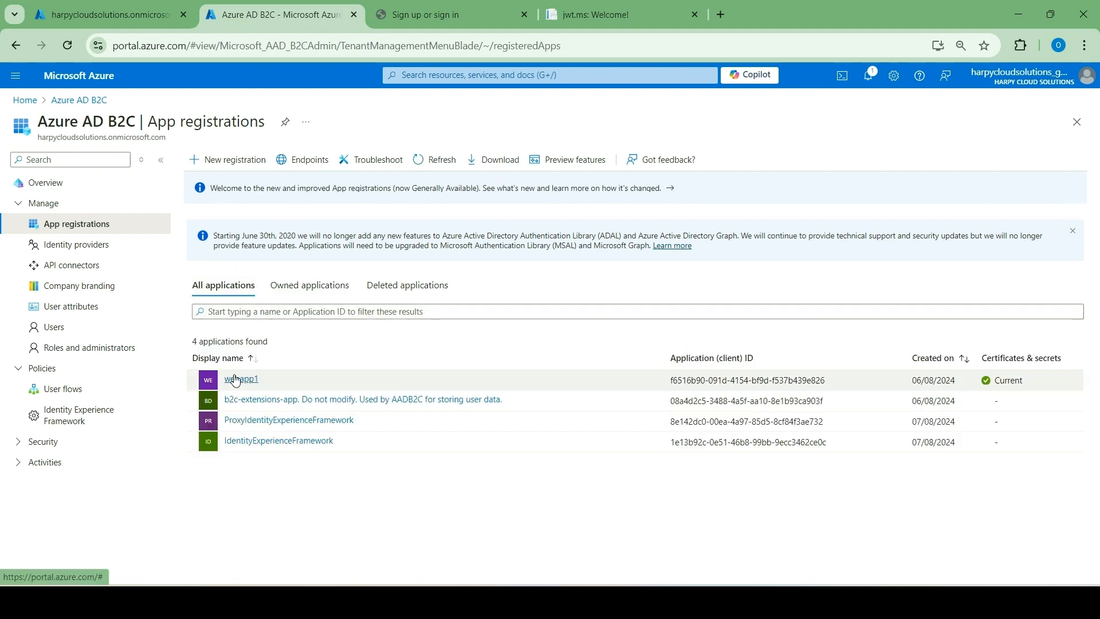
left_click(235, 380)
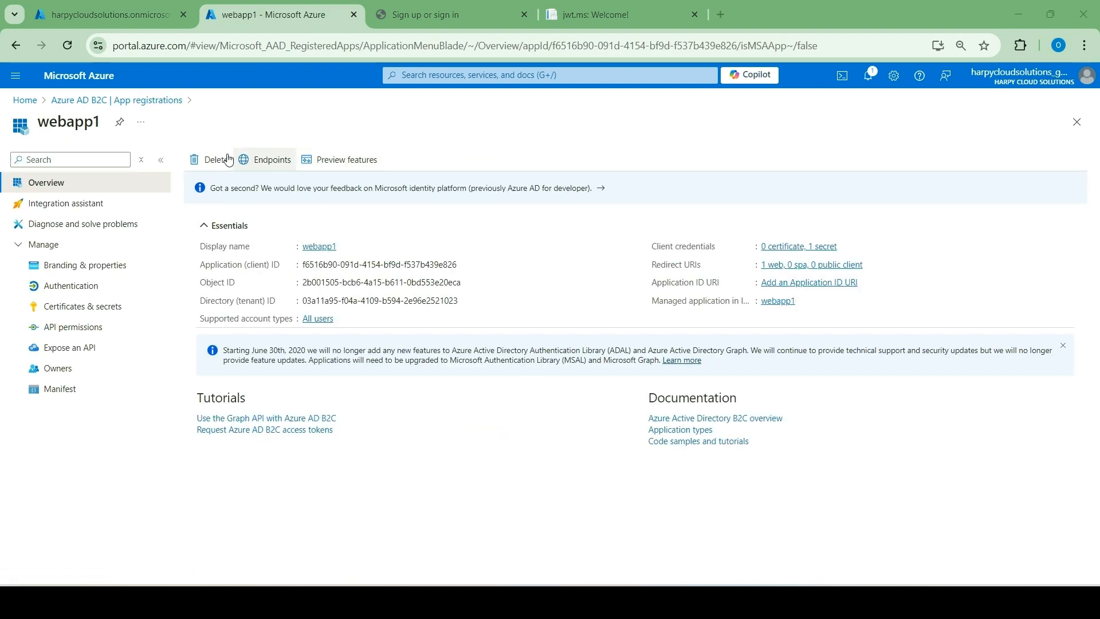
left_click(208, 159)
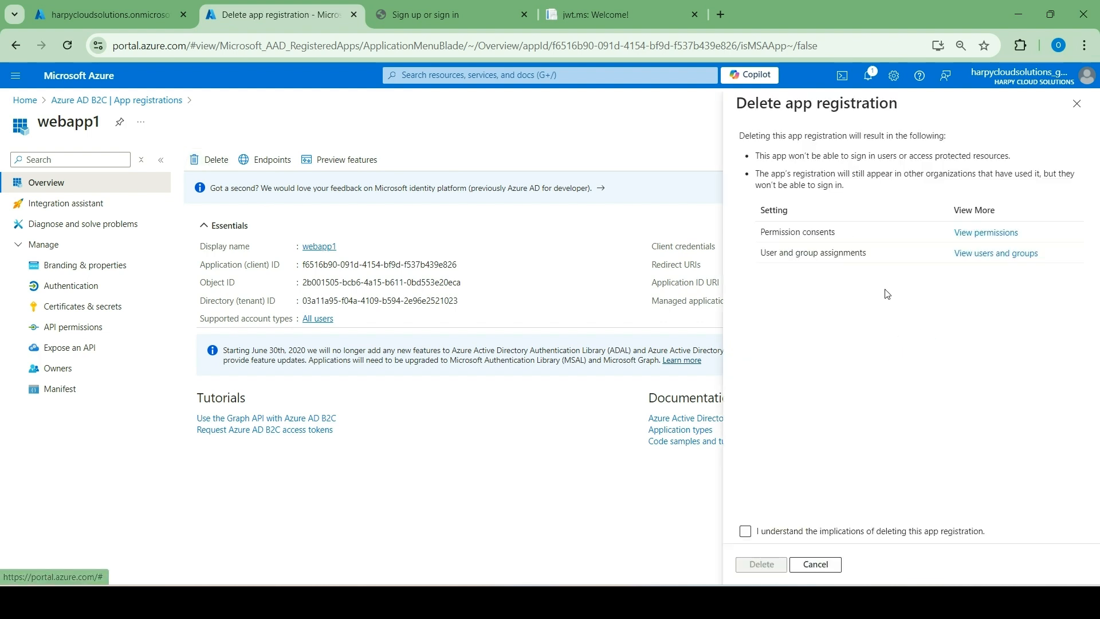
left_click(745, 531)
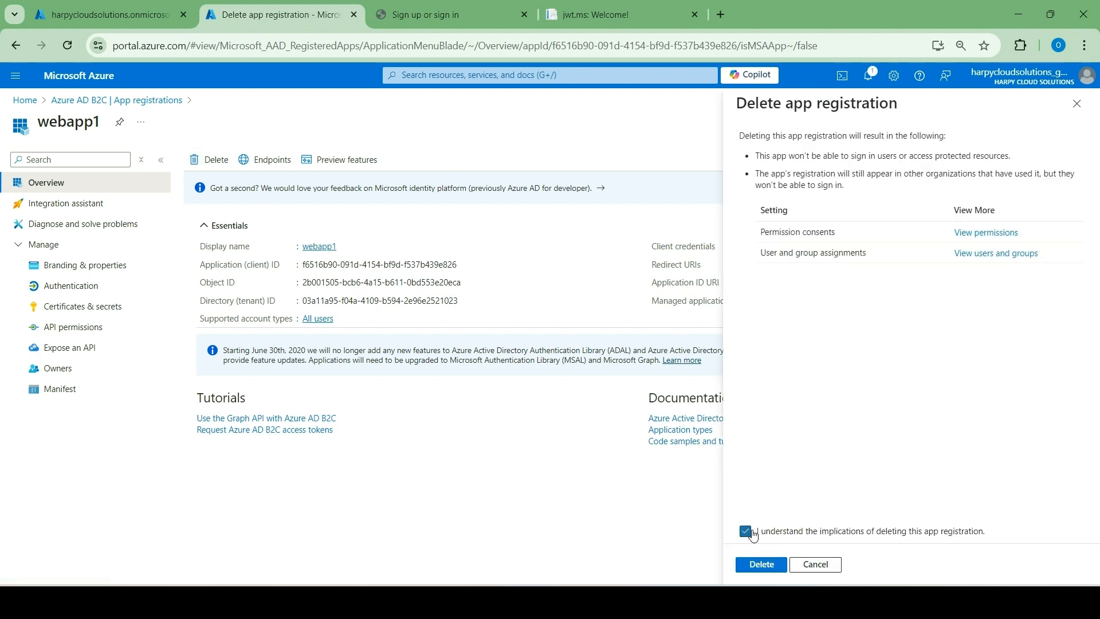
left_click(762, 565)
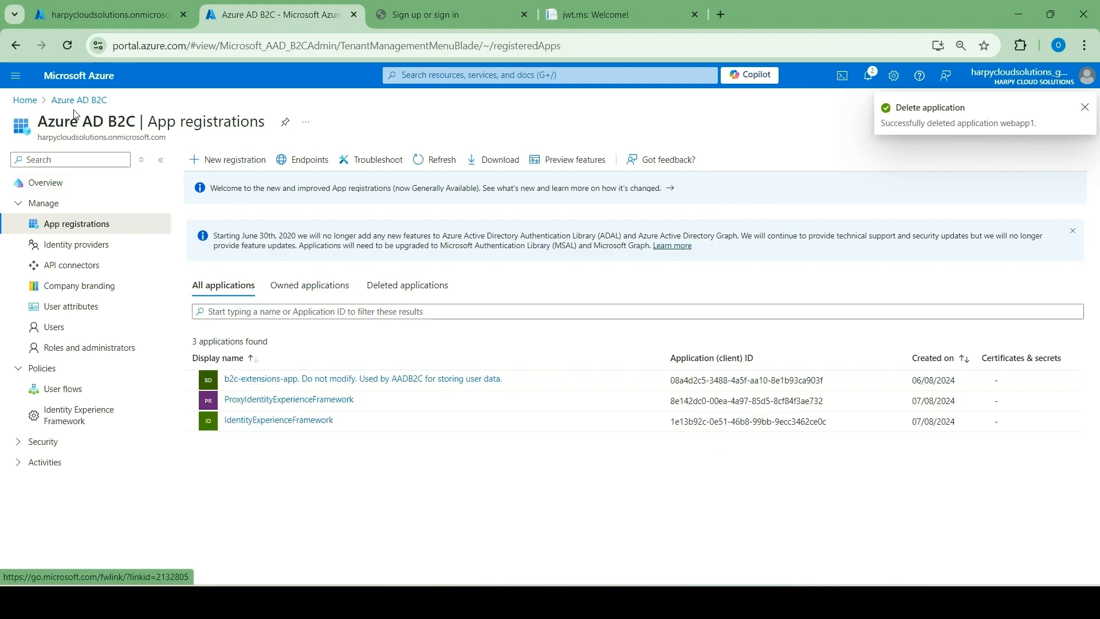
Delete the b2c-extensions-app and ProxyIdentityExperienceFramework app registrations.
left_click(378, 379)
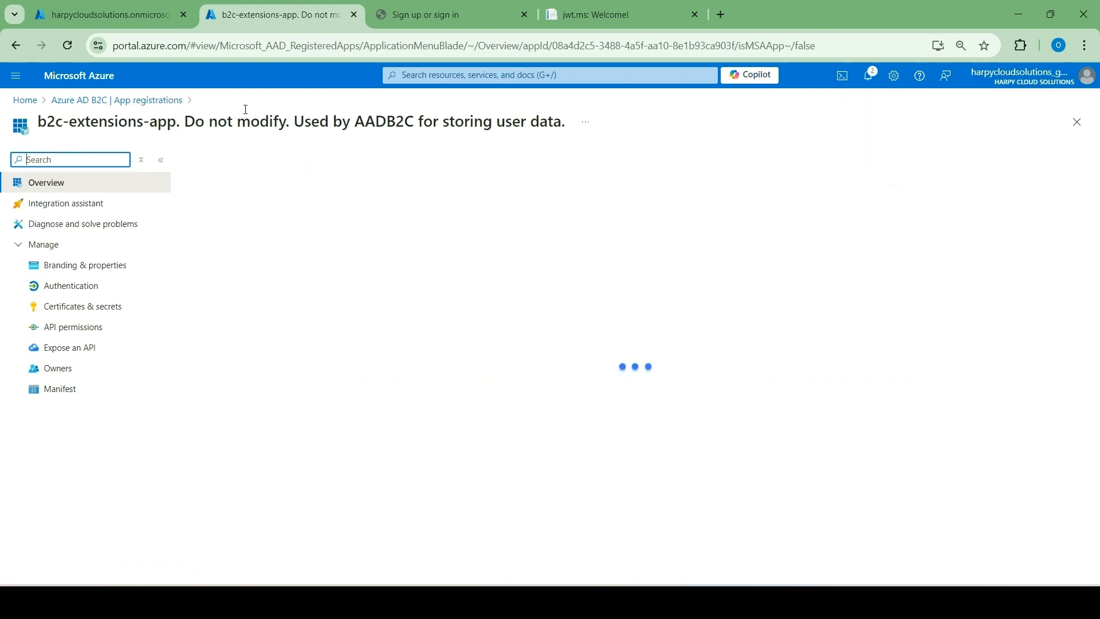
left_click(213, 162)
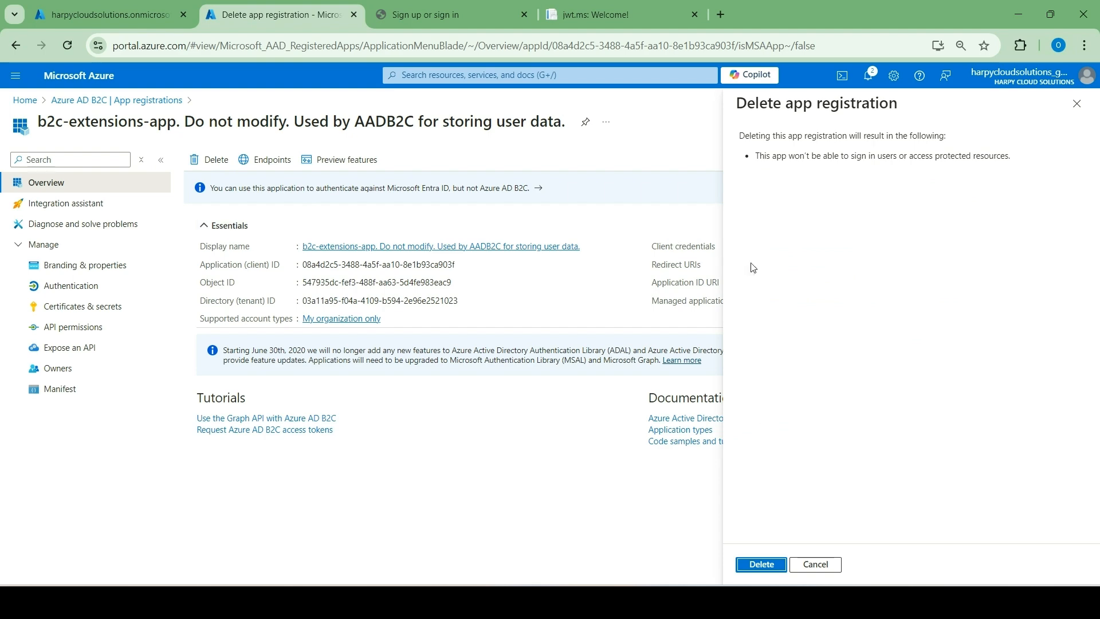
left_click(760, 566)
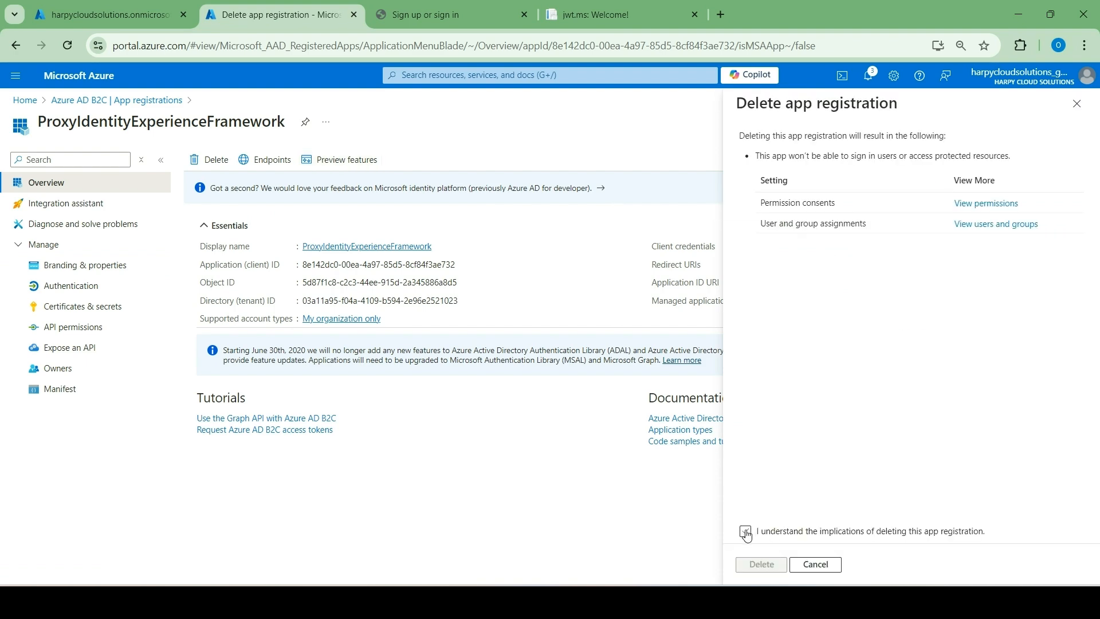
left_click(762, 565)
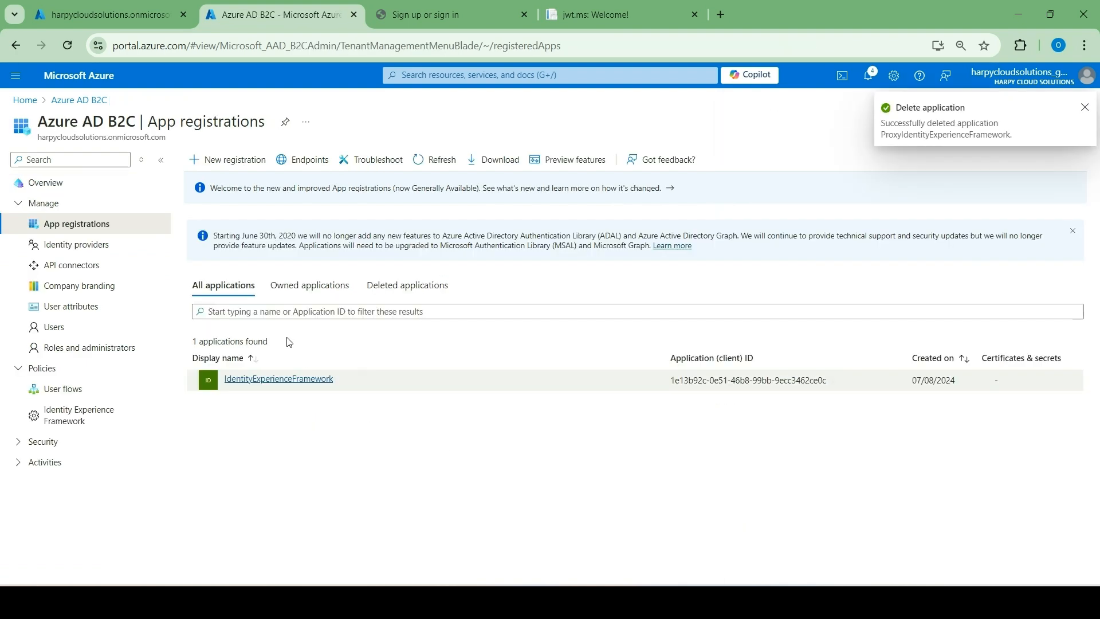
Delete the remaining IdentityExperienceFramework app registration, acknowledging the implications of deleting it.
left_click(255, 380)
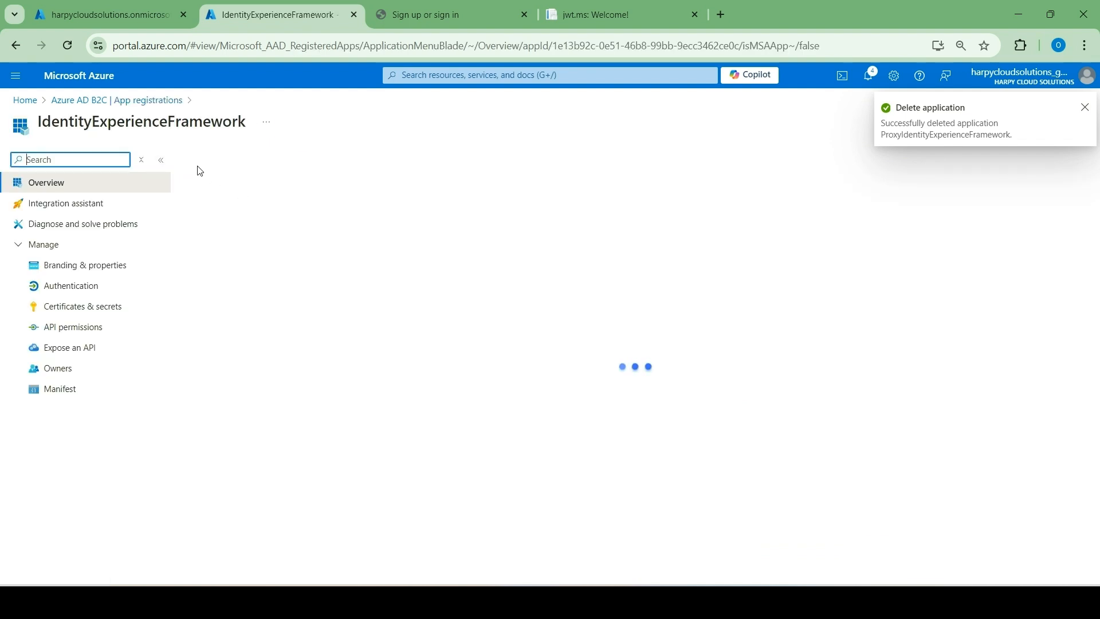
left_click(210, 160)
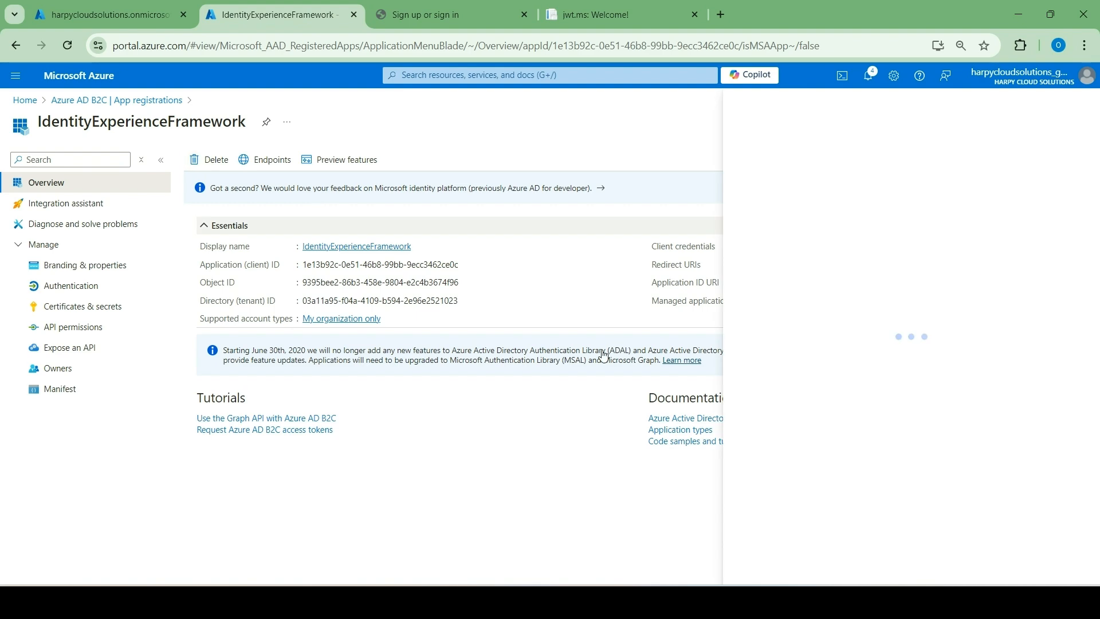
left_click(745, 532)
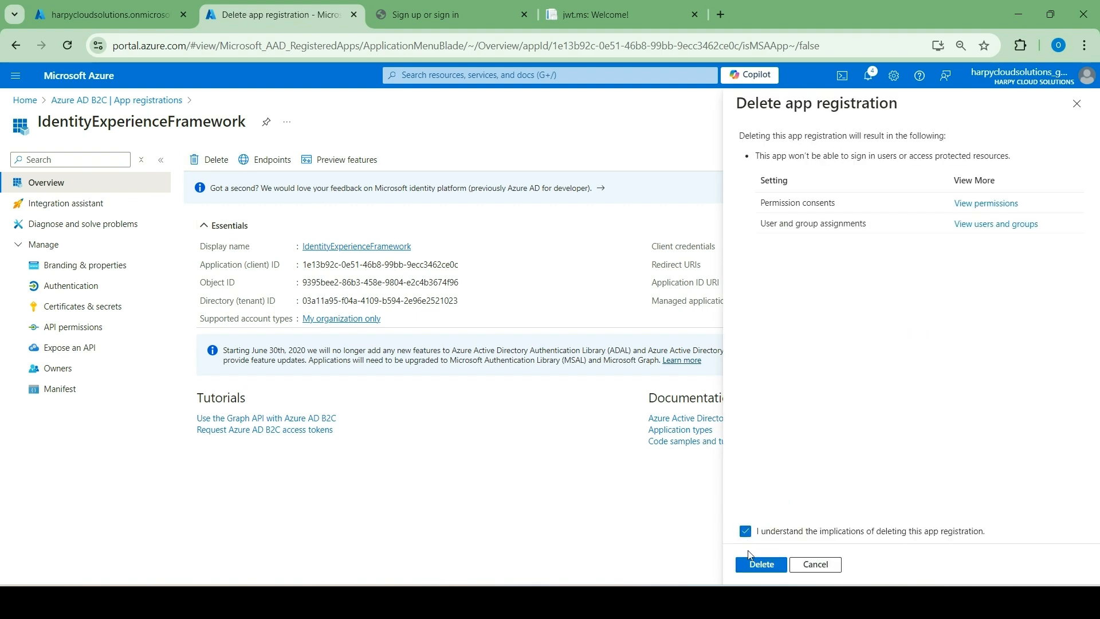
left_click(760, 565)
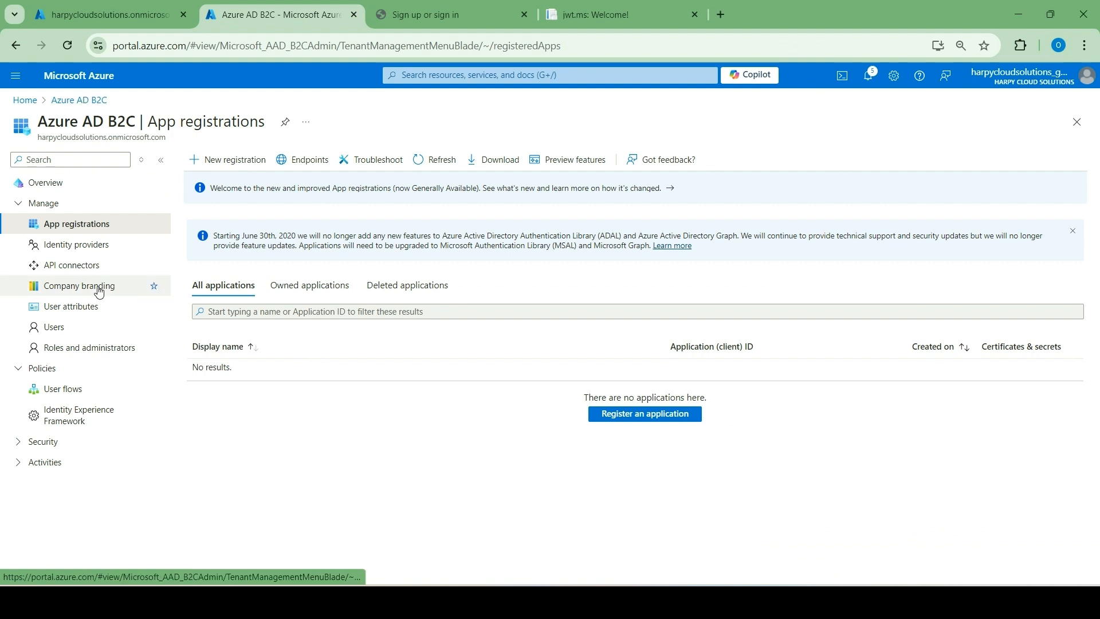
Delete the B2C_1_profileediting1 and B2C_1_signupsignin1 user flows from the tenant.
left_click(98, 249)
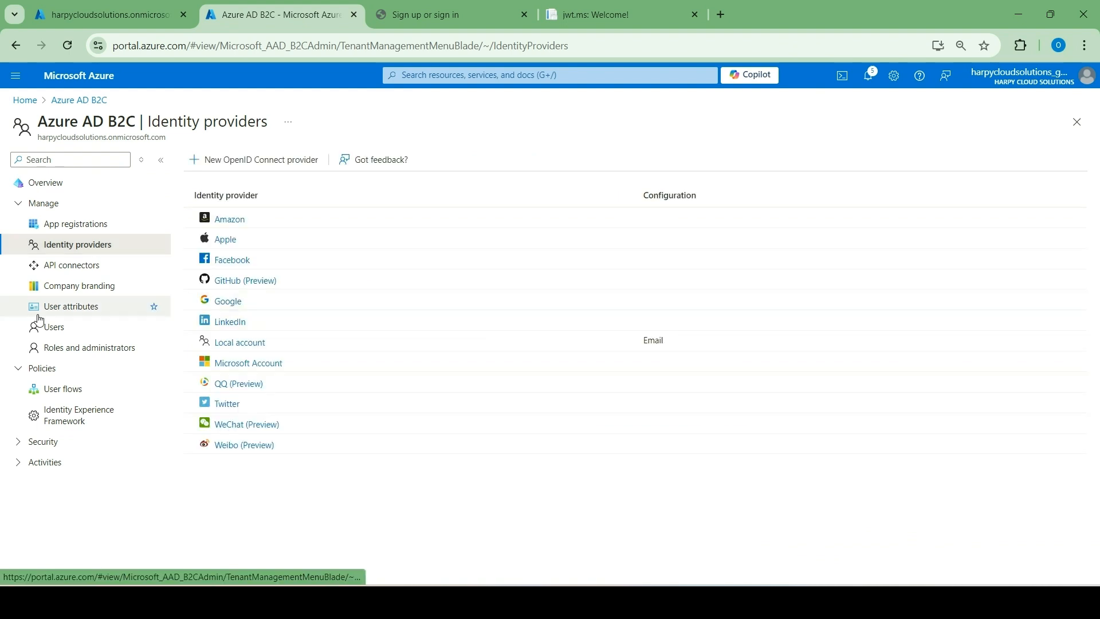
left_click(78, 387)
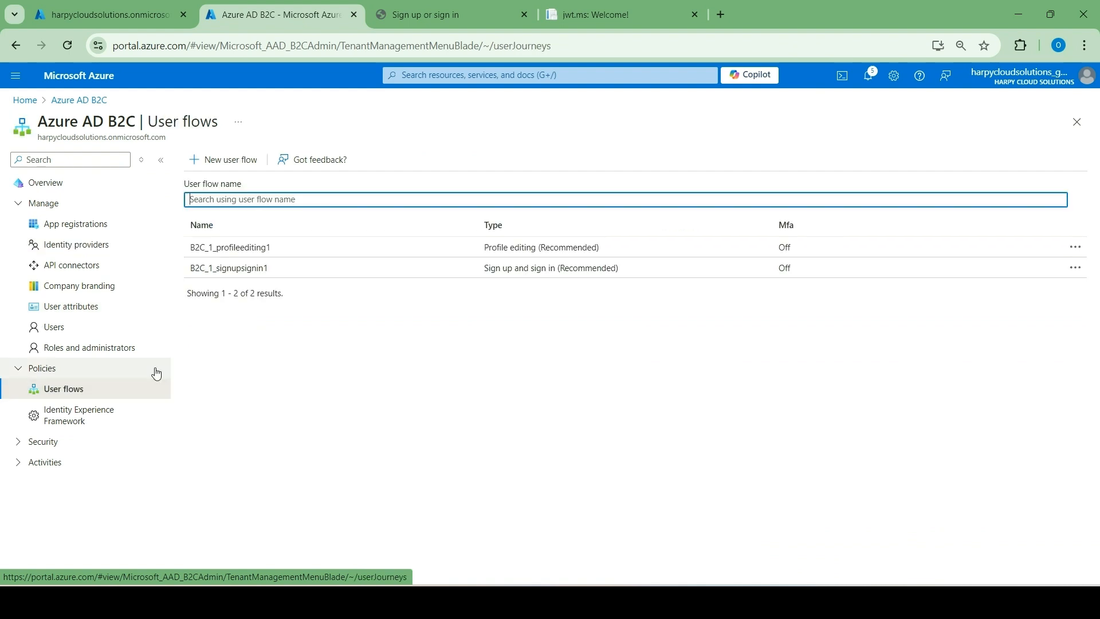
left_click(235, 248)
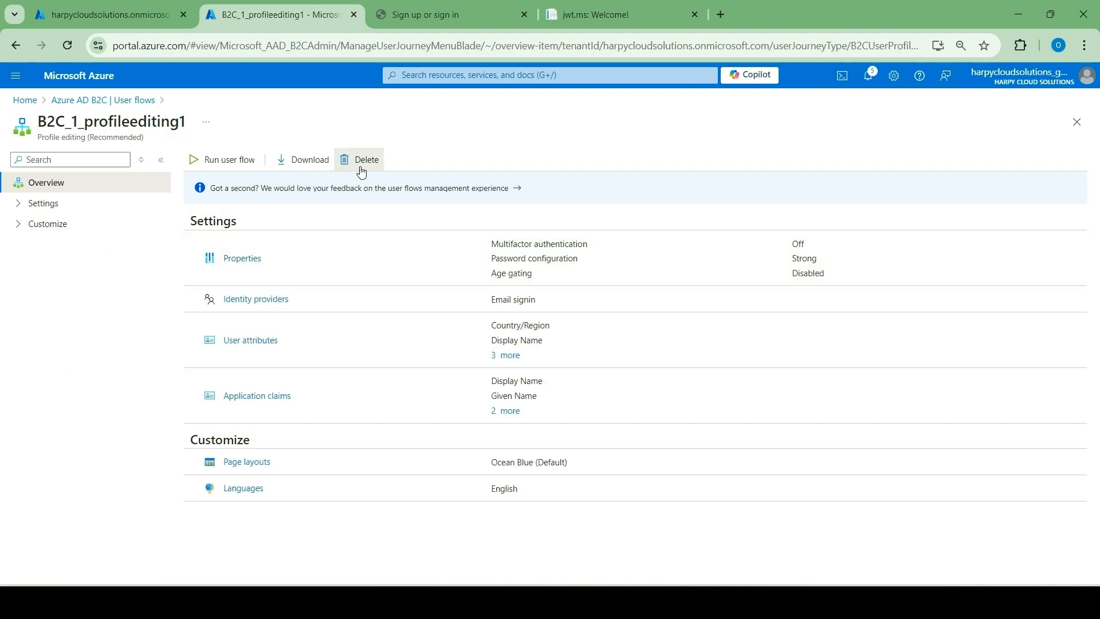
left_click(360, 171)
left_click(195, 231)
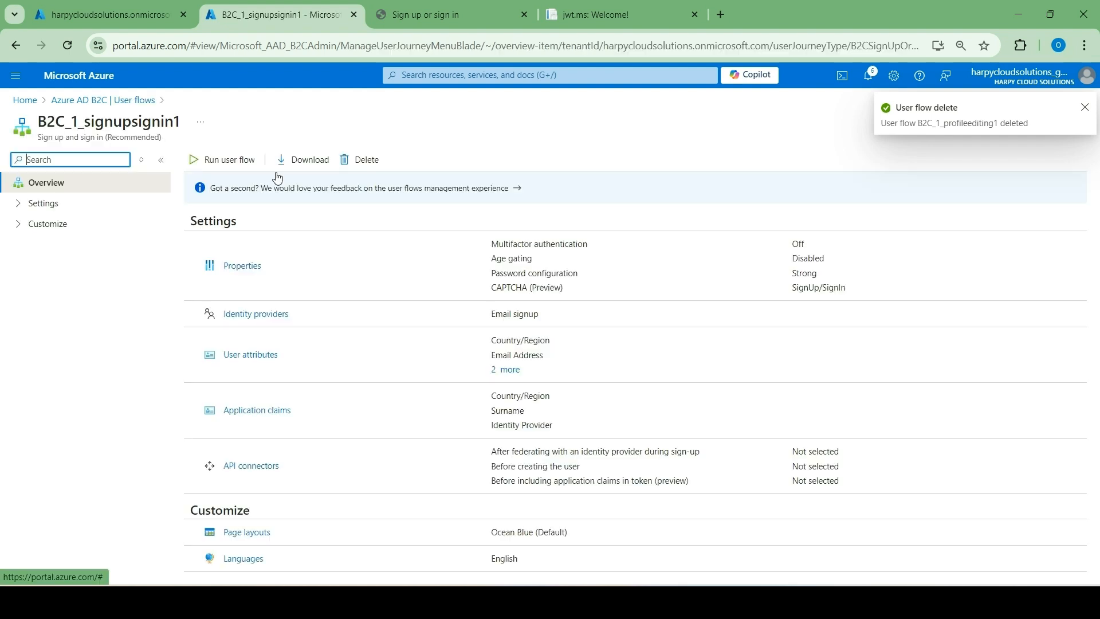
left_click(360, 159)
left_click(225, 231)
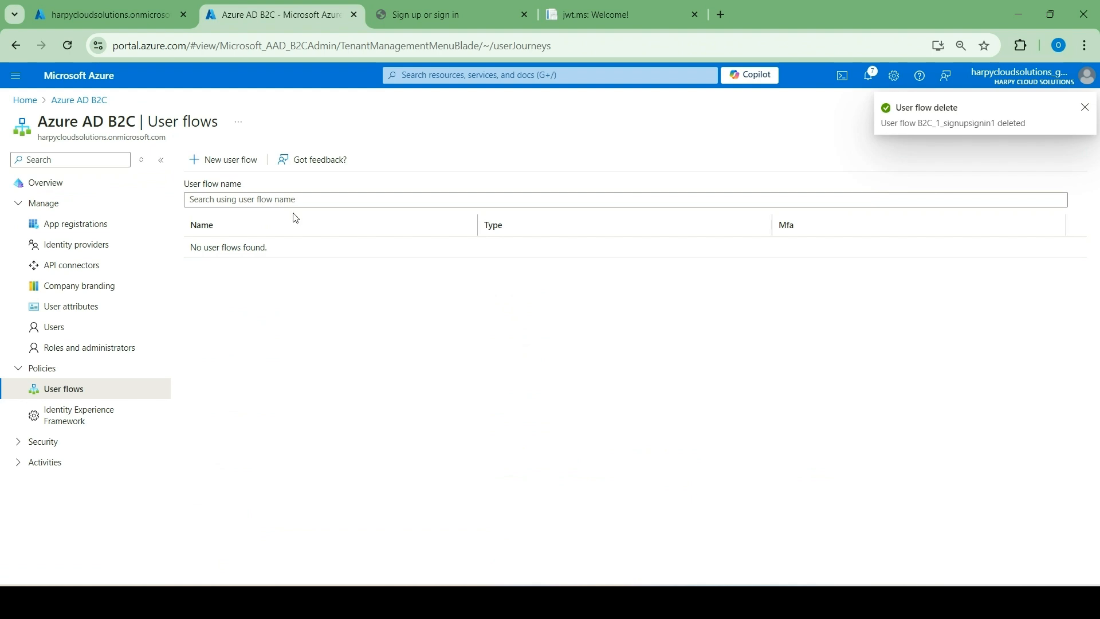
Delete the Identity Experience Framework policy key B2C_1A_TokenSigningKeyContainer, entering the container's name as confirmation.
left_click(82, 417)
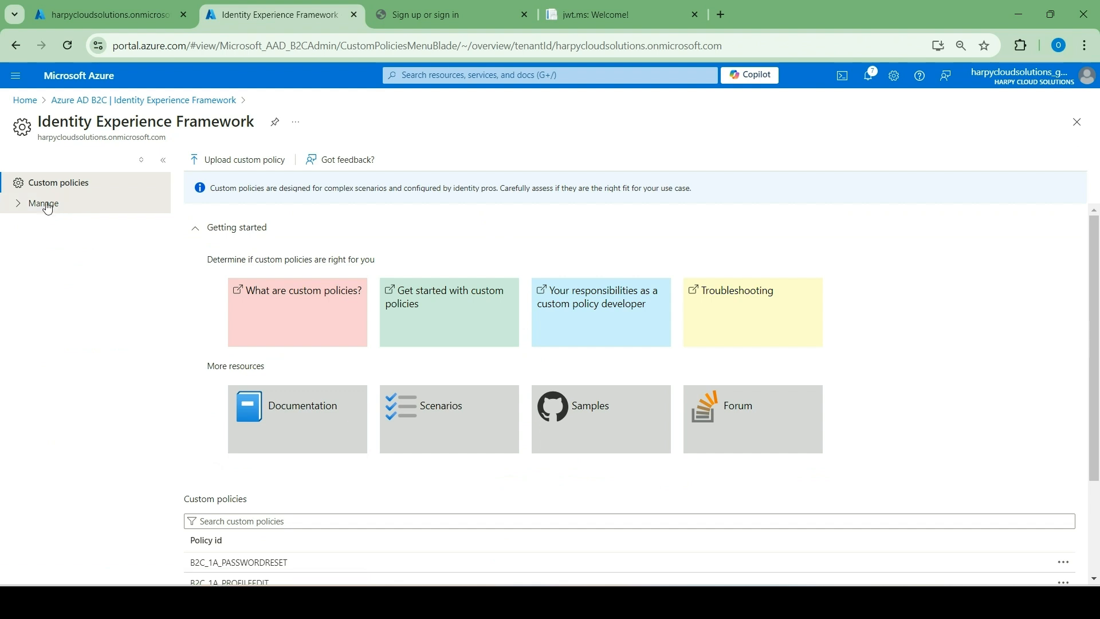
left_click(47, 204)
left_click(45, 246)
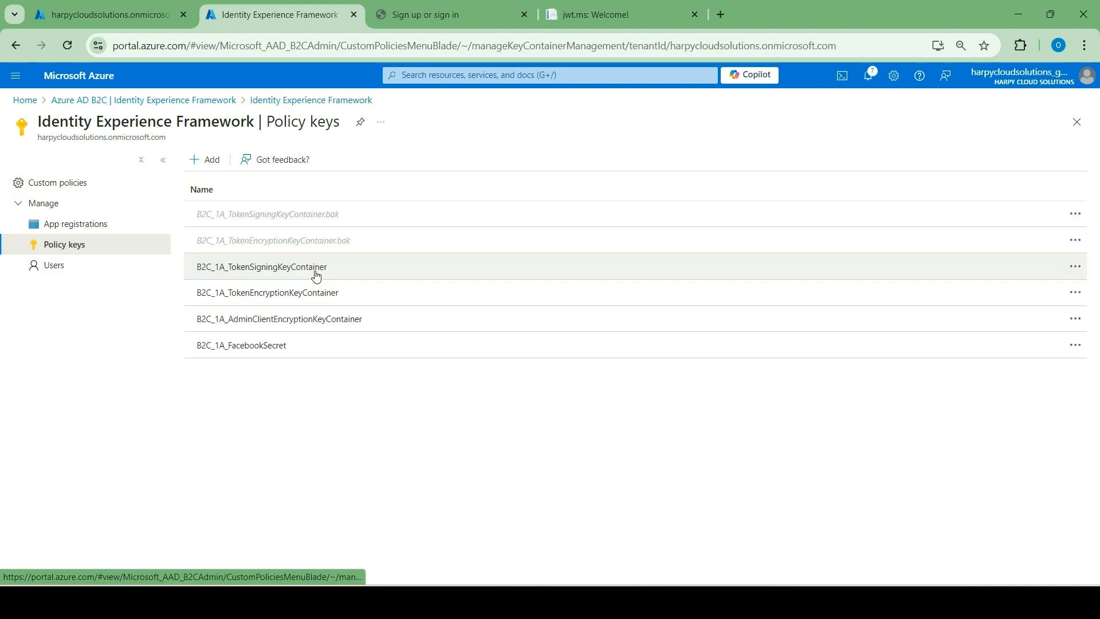
left_click(1074, 267)
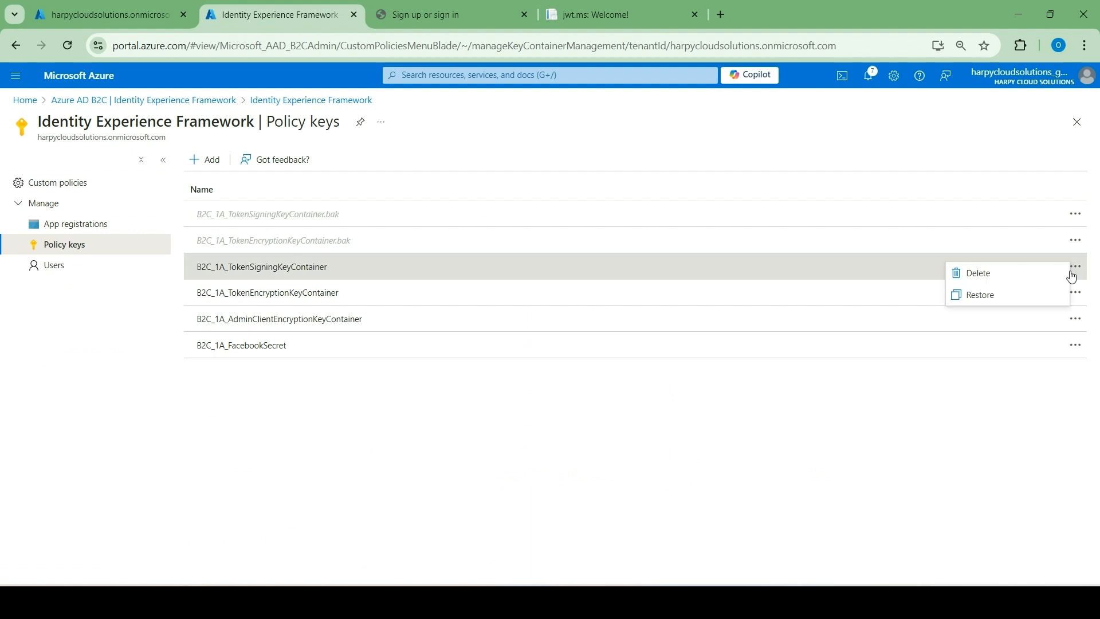
left_click(997, 283)
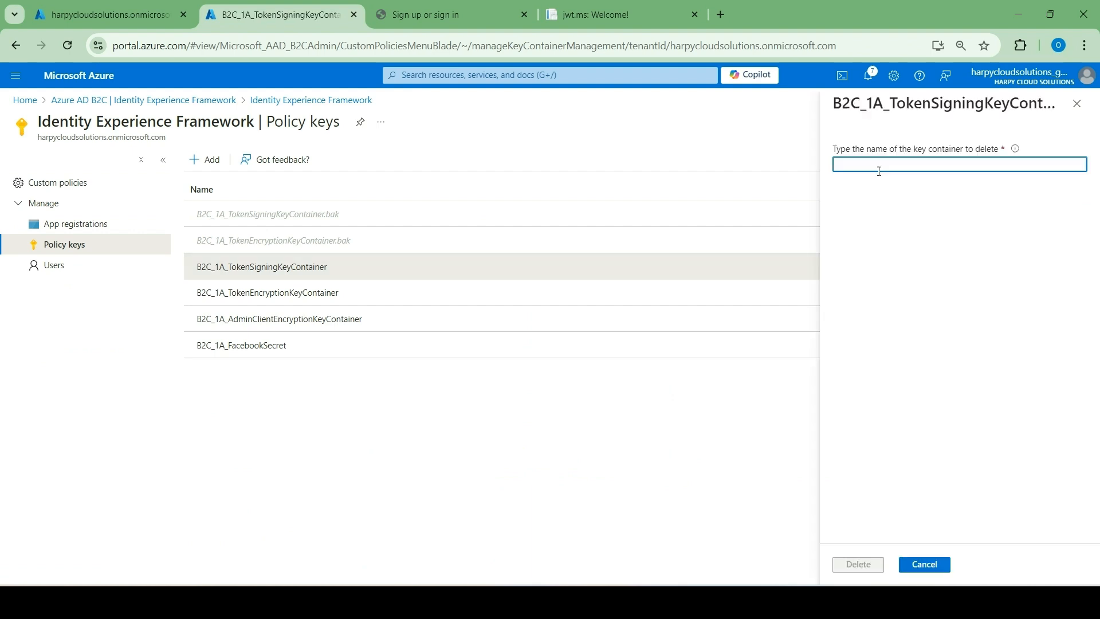
left_click_drag(197, 267, 333, 274)
key("ctrl+c")
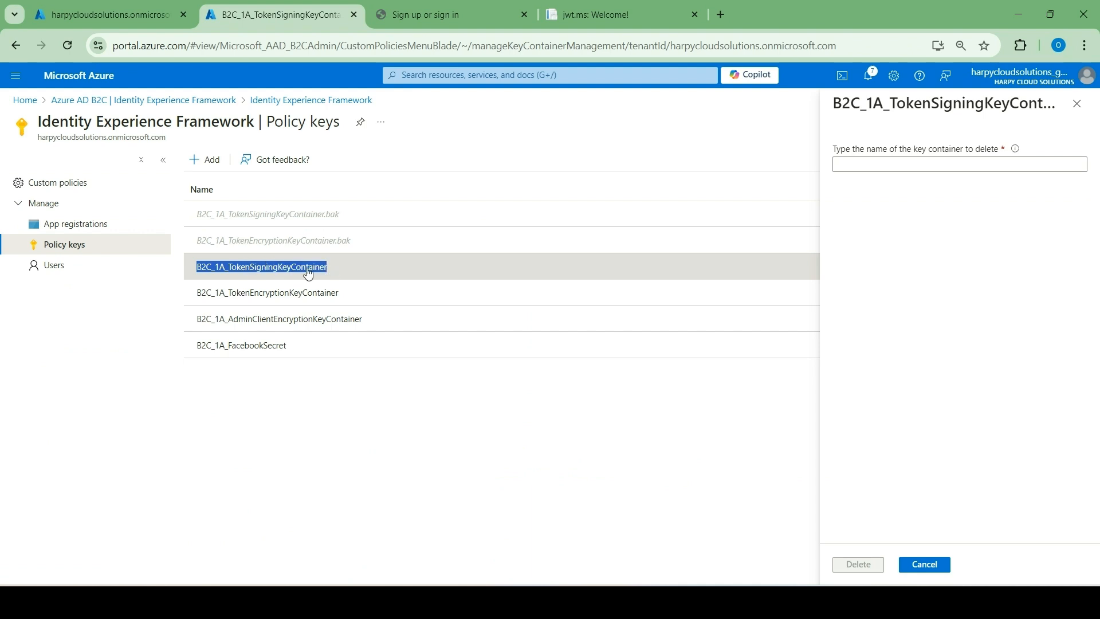
left_click(858, 163)
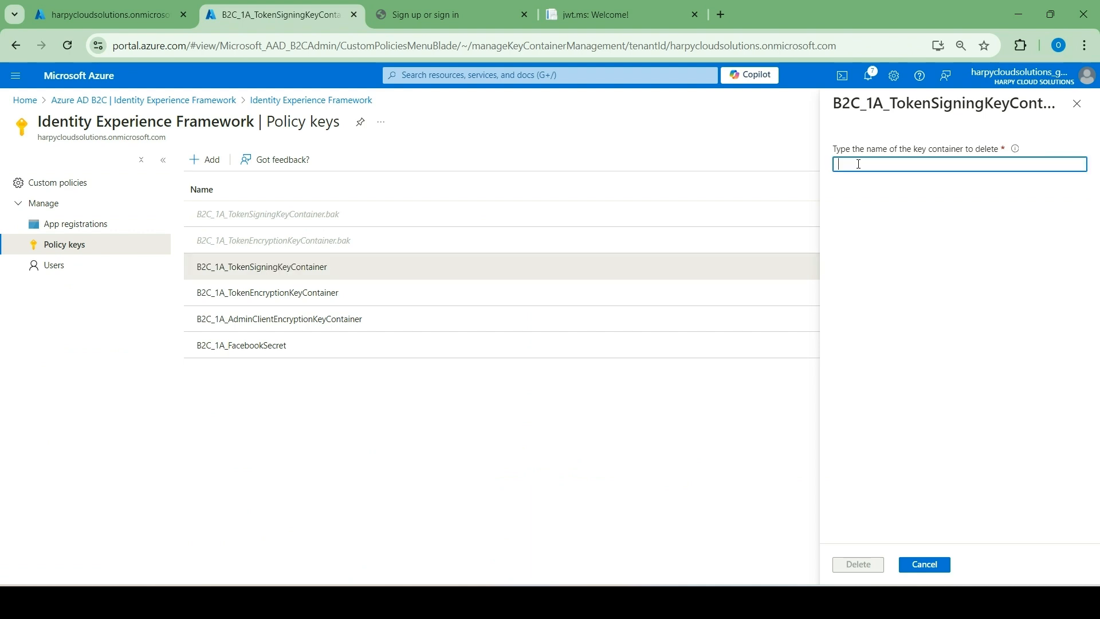
left_click(859, 164)
key("ctrl+v")
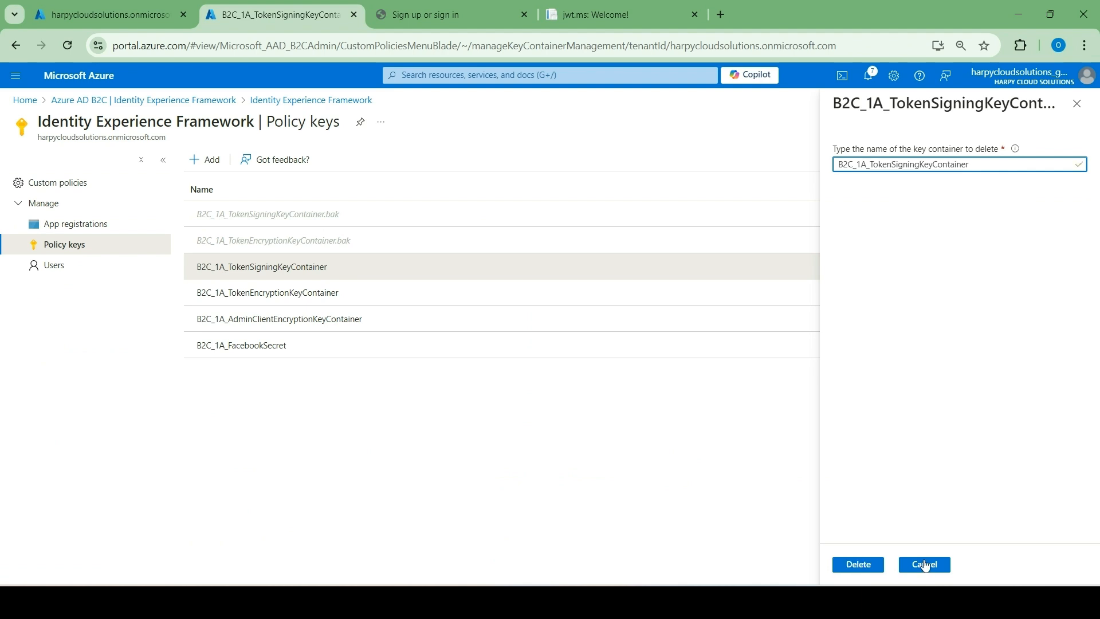
left_click(859, 565)
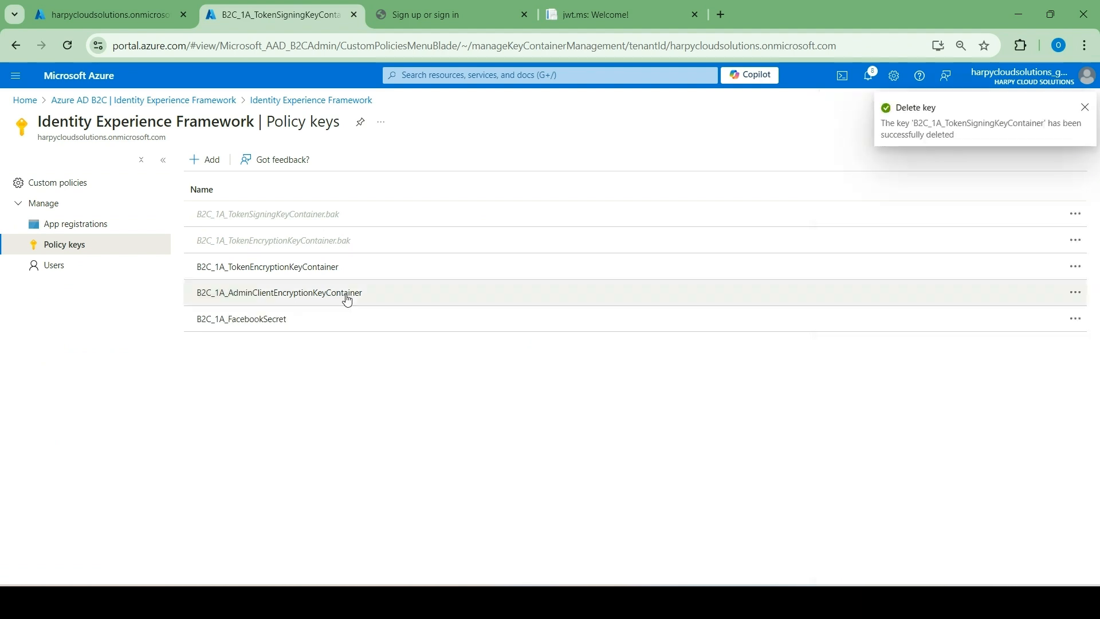
Delete the B2C_1A_TokenEncryptionKeyContainer policy key from its details page.
left_click(325, 269)
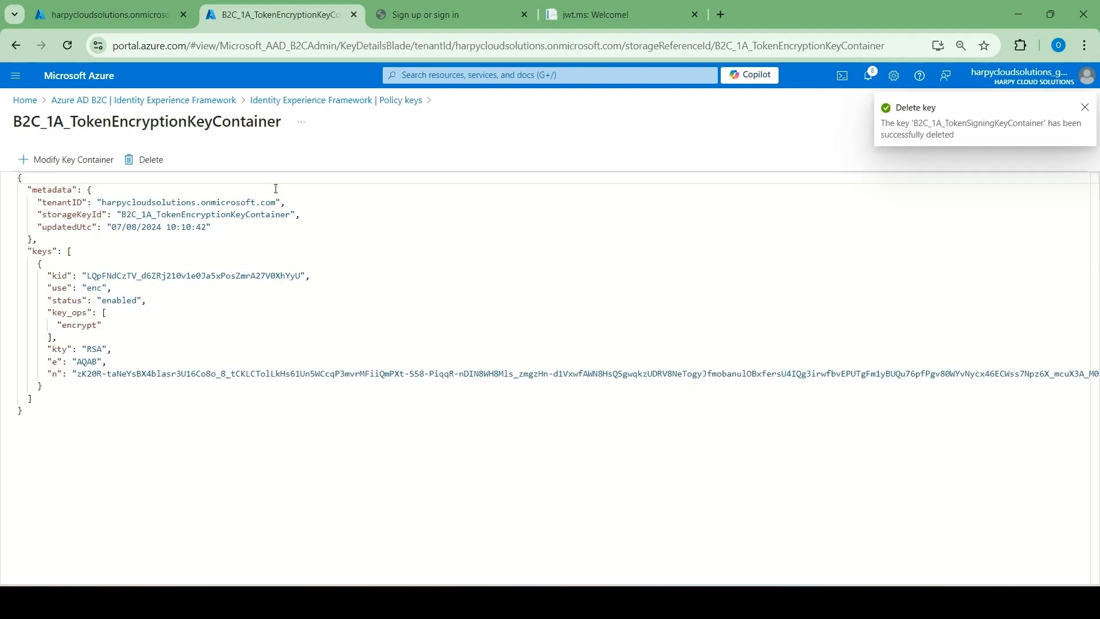
left_click(144, 160)
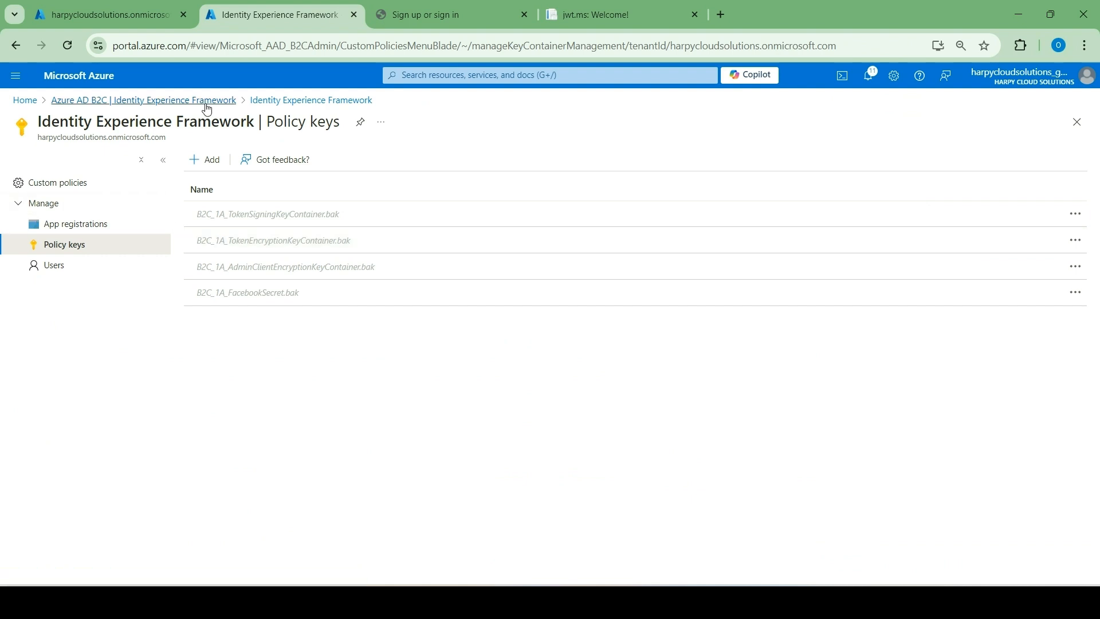
Delete all custom policies listed in the Identity Experience Framework, from B2C_1A_PASSWORDRESET through B2C_1A_TRUSTFRAMEWORKLOCALIZATION, confirming each deletion.
left_click(225, 102)
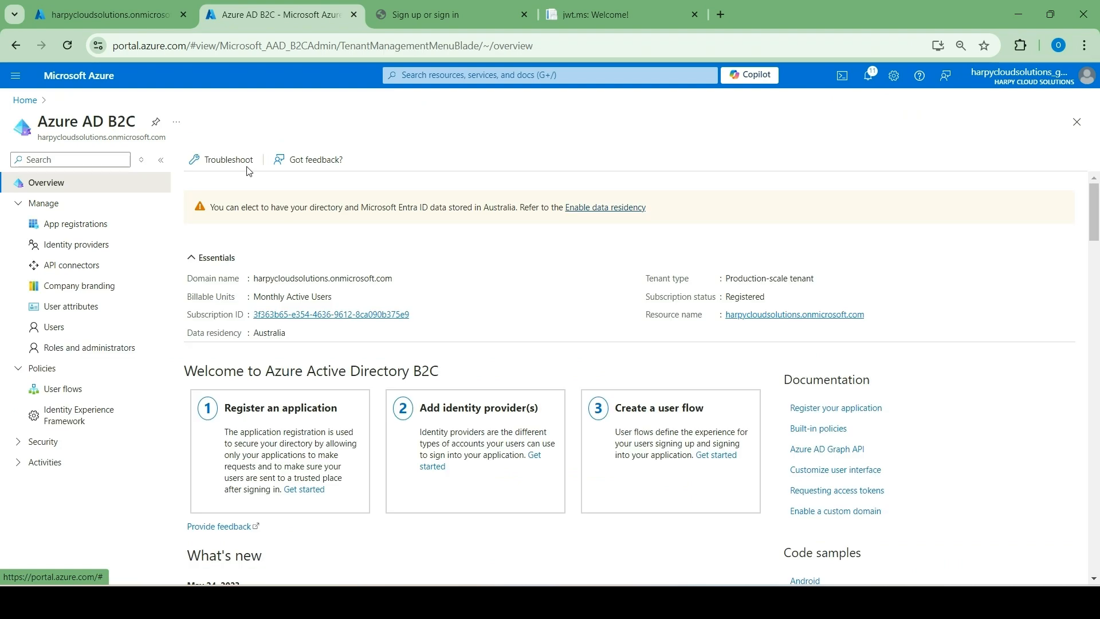
left_click(71, 422)
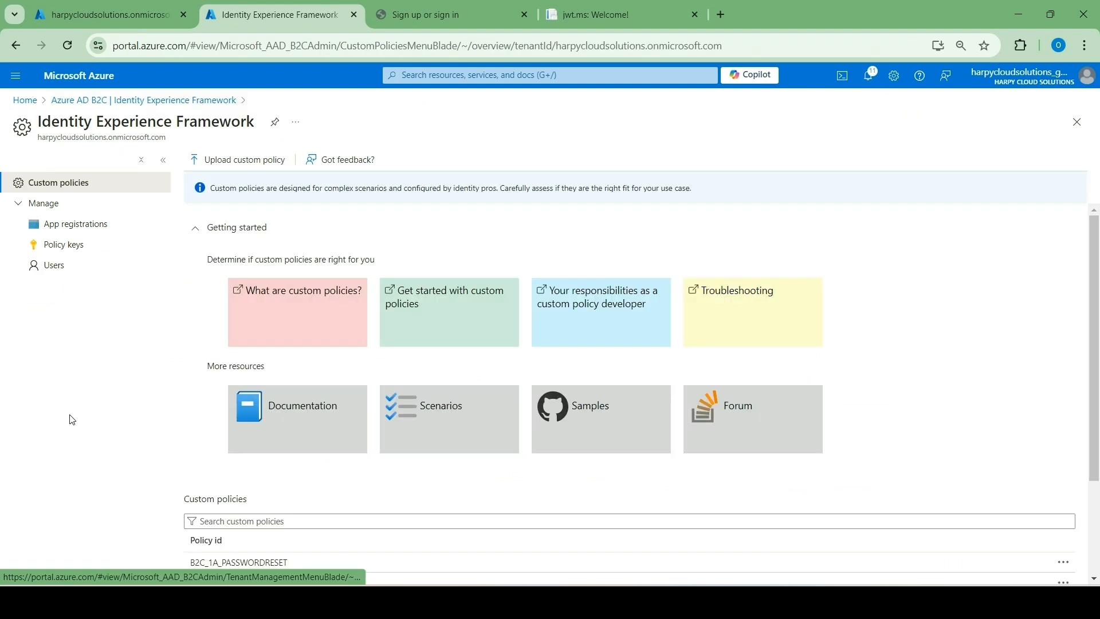
scroll(327, 434, "down", 3)
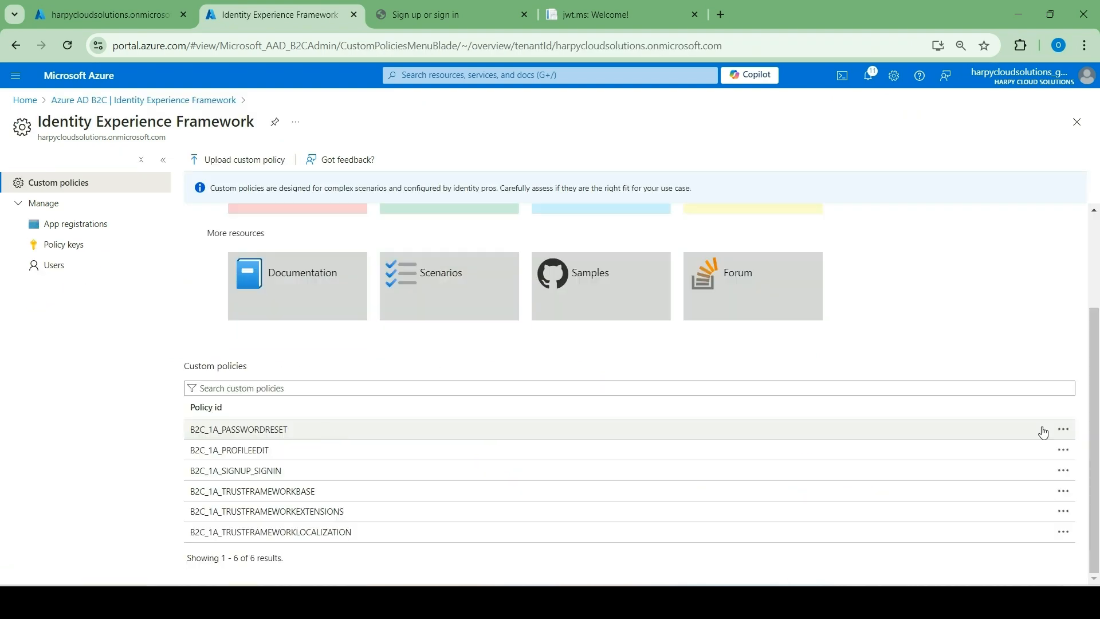
left_click(1064, 431)
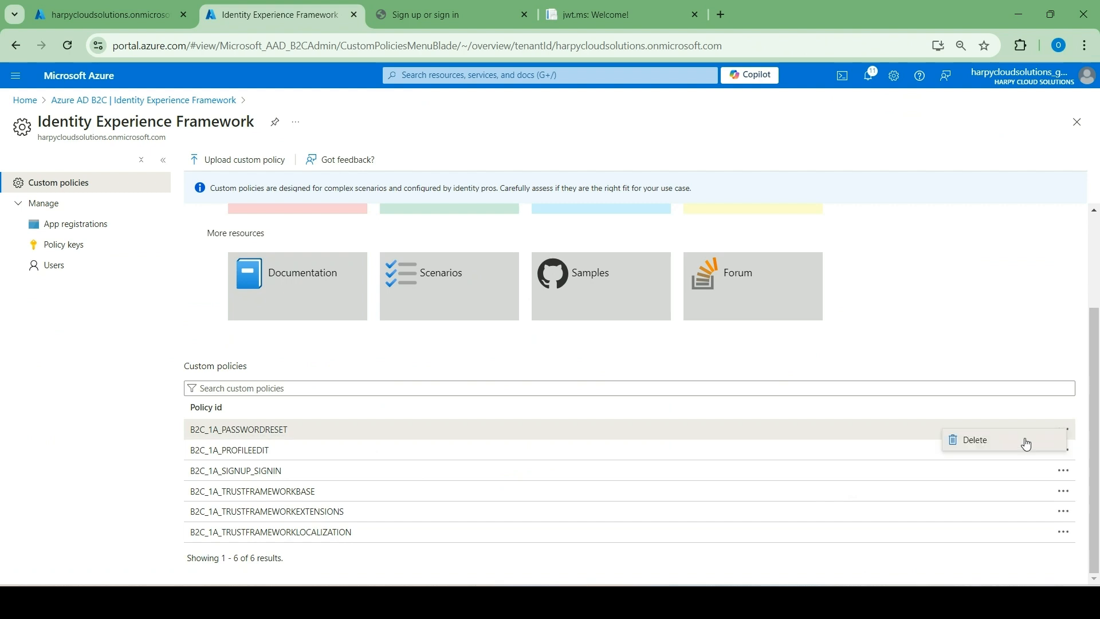
left_click(1026, 444)
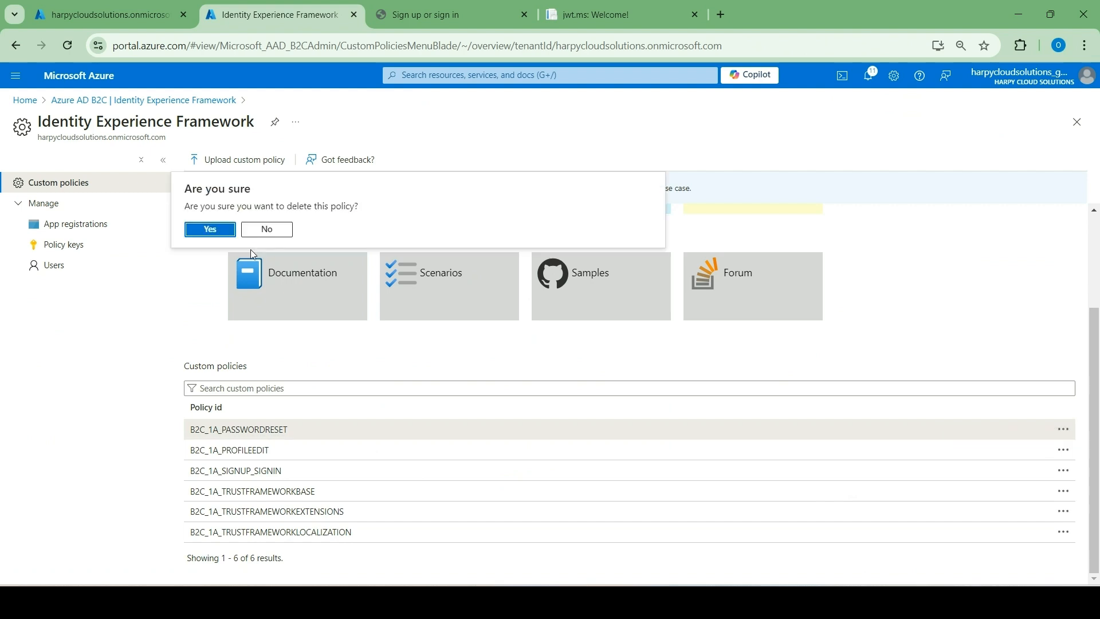
left_click(209, 229)
left_click(1064, 450)
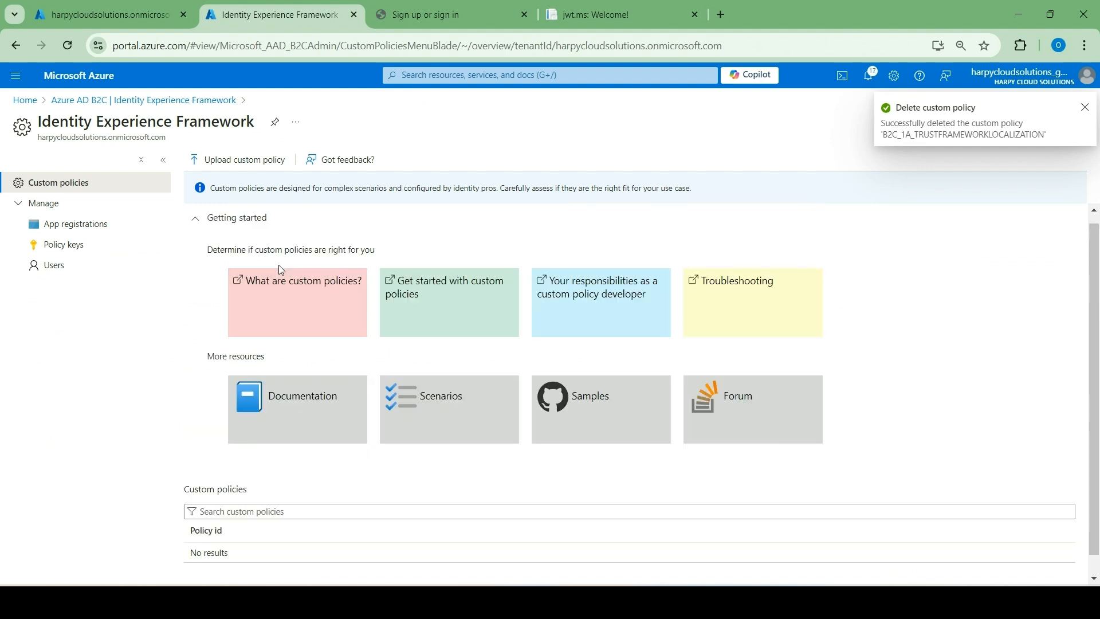
Start deleting the Harpy Cloud Solutions tenant from the Default Directory's tenant management and review the required actions for each resource.
left_click(113, 15)
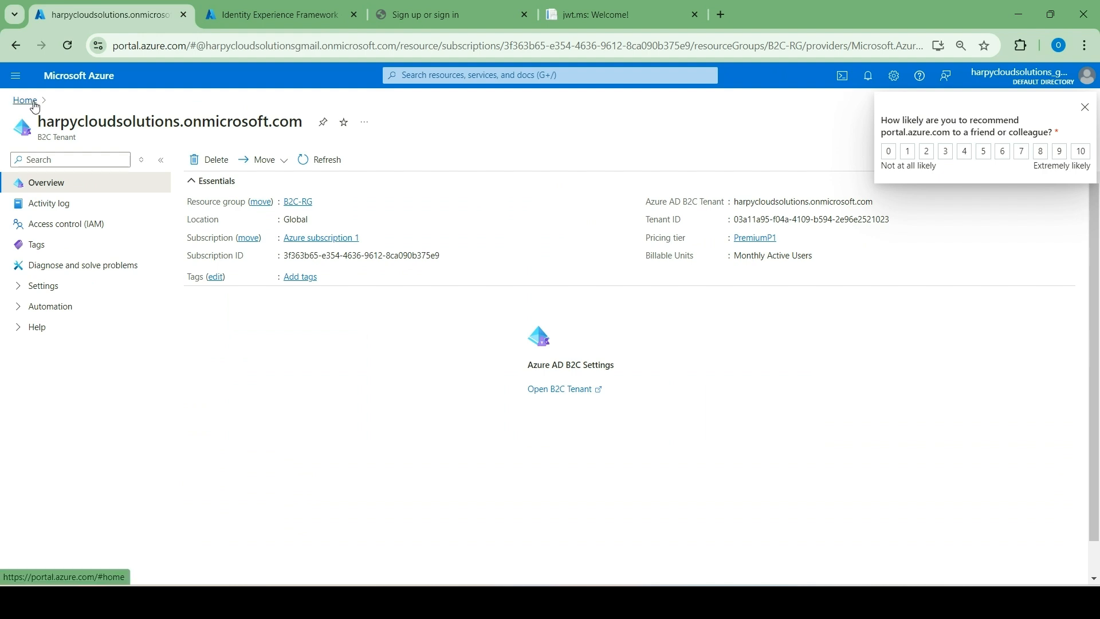
left_click(26, 101)
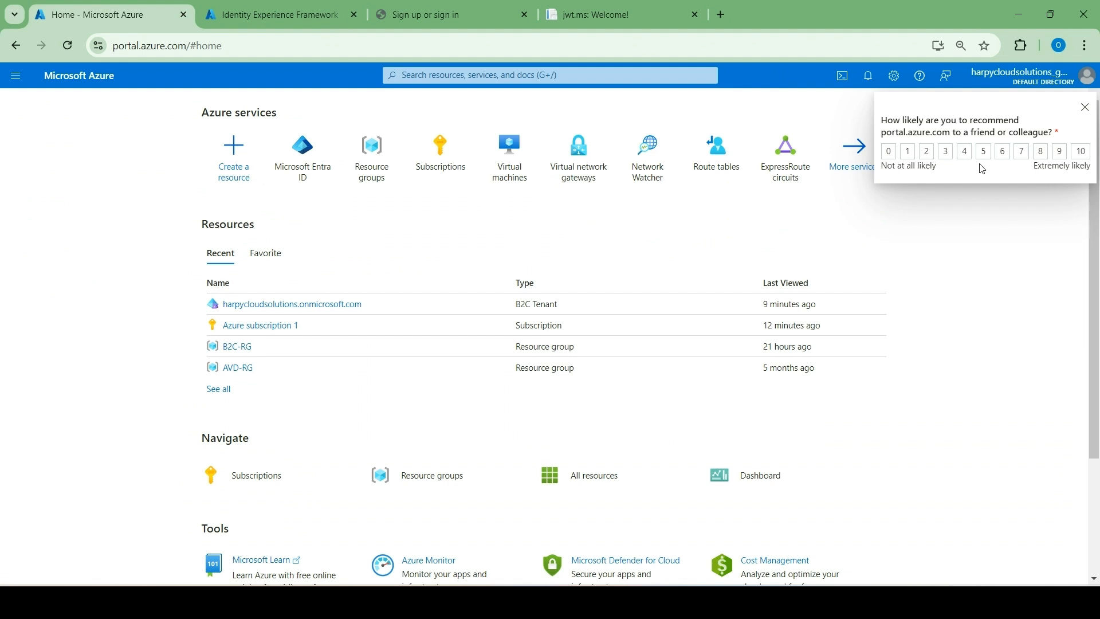
left_click(945, 152)
left_click(291, 162)
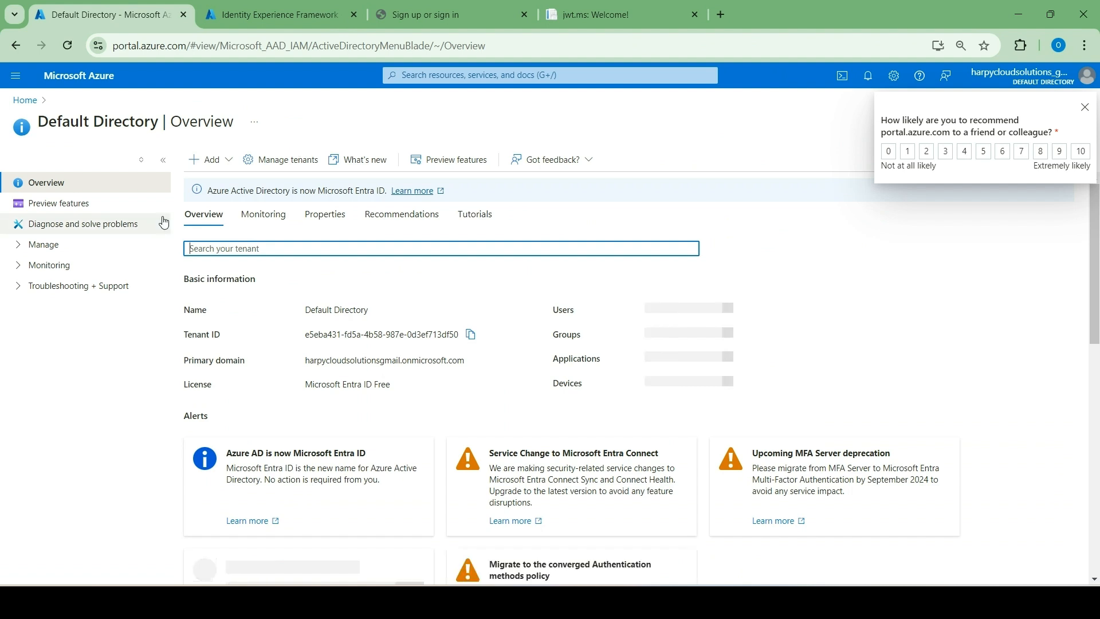
left_click(288, 165)
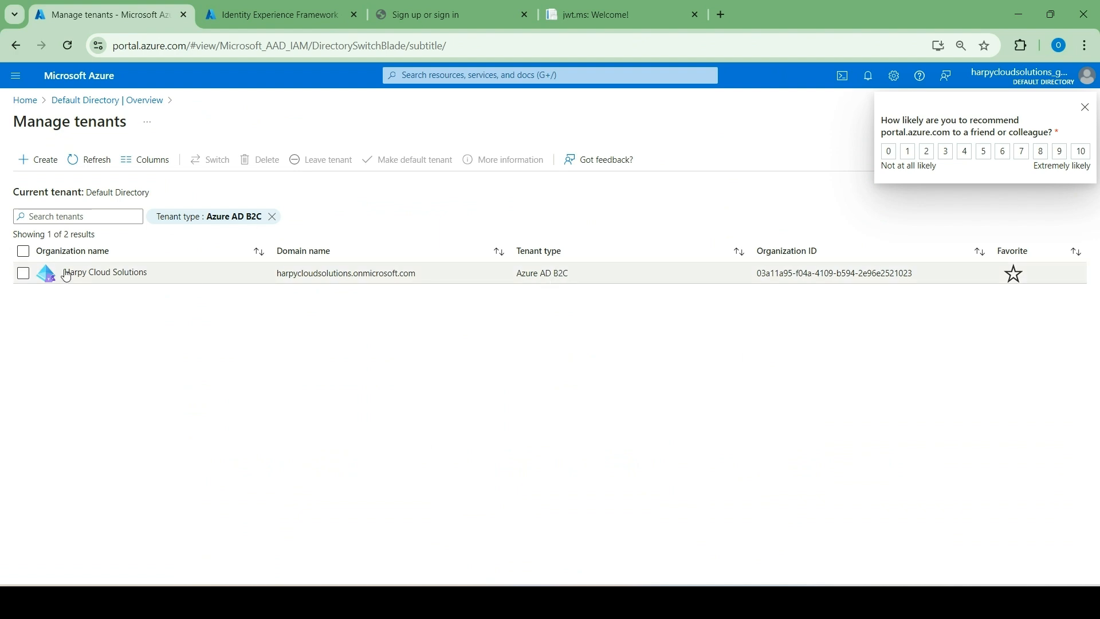
left_click(23, 274)
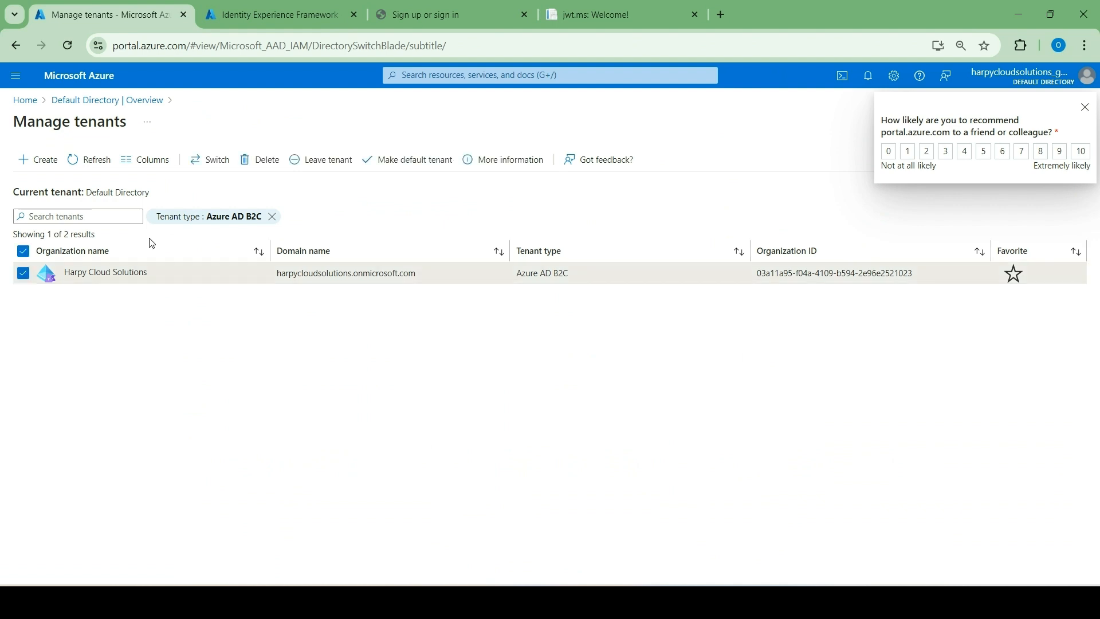
left_click(260, 167)
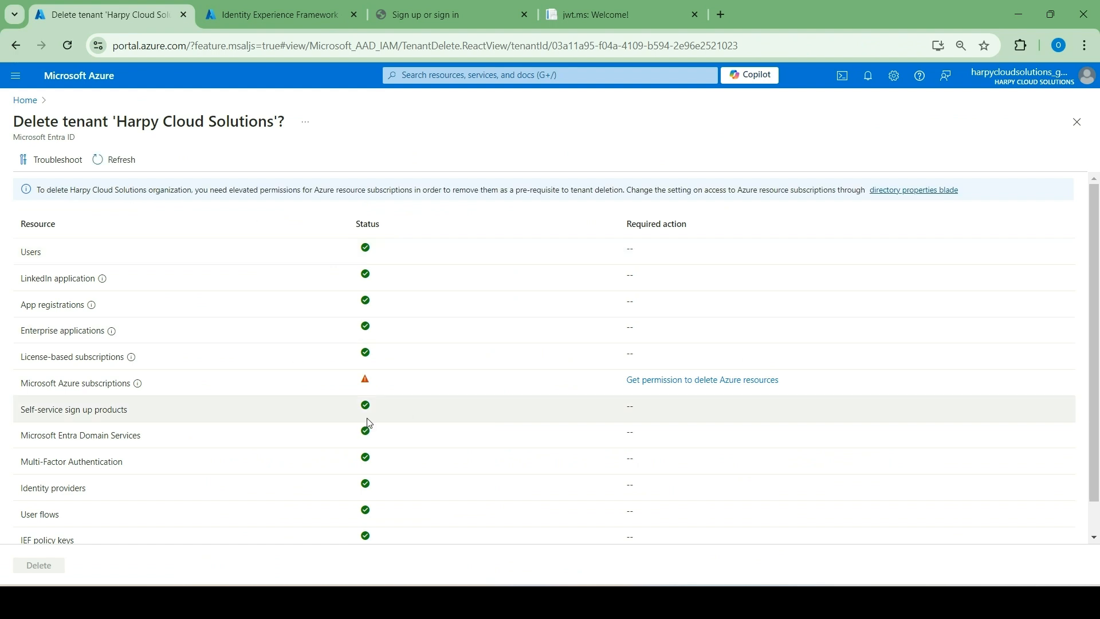
scroll(367, 423, "down", 1)
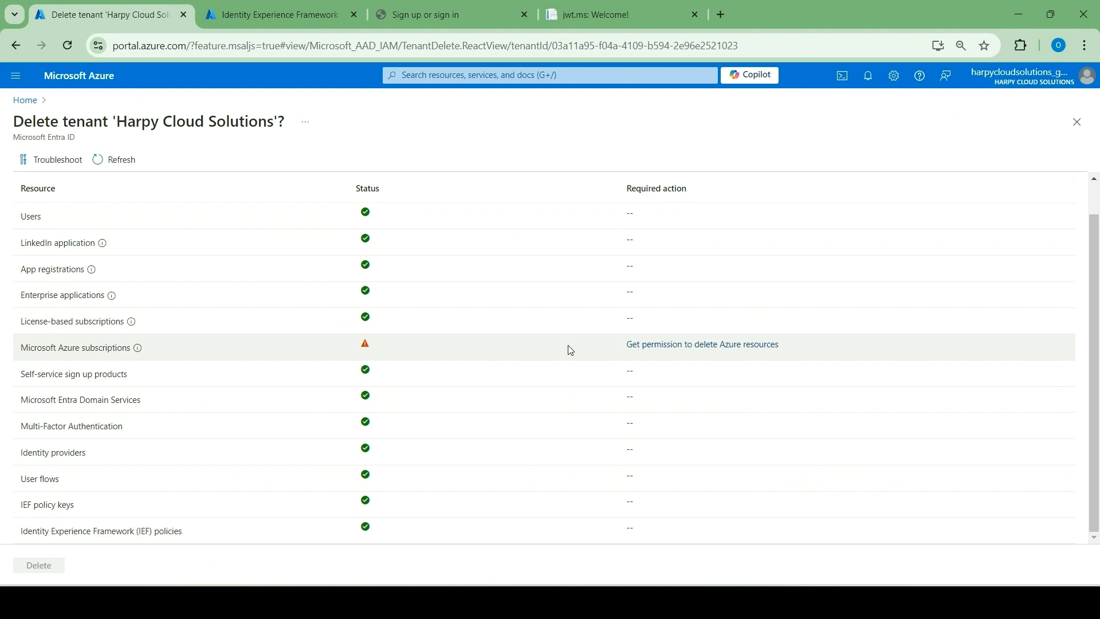
Get permission to delete Azure resources by setting access management for Azure resources to Yes, save, then reload and close the tenant properties.
left_click(701, 345)
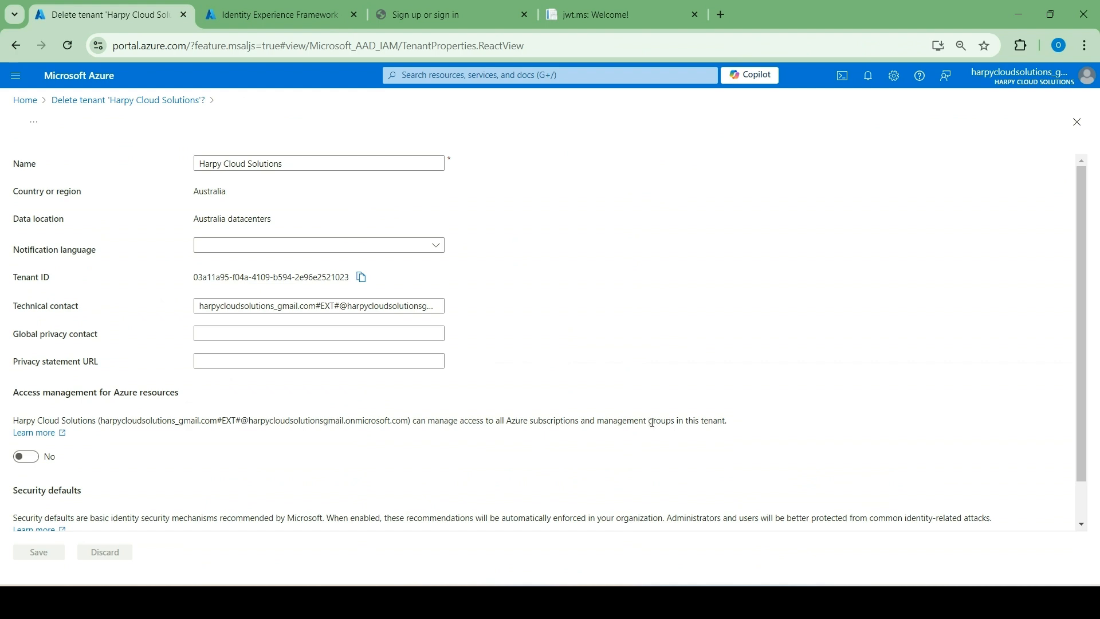
left_click(26, 457)
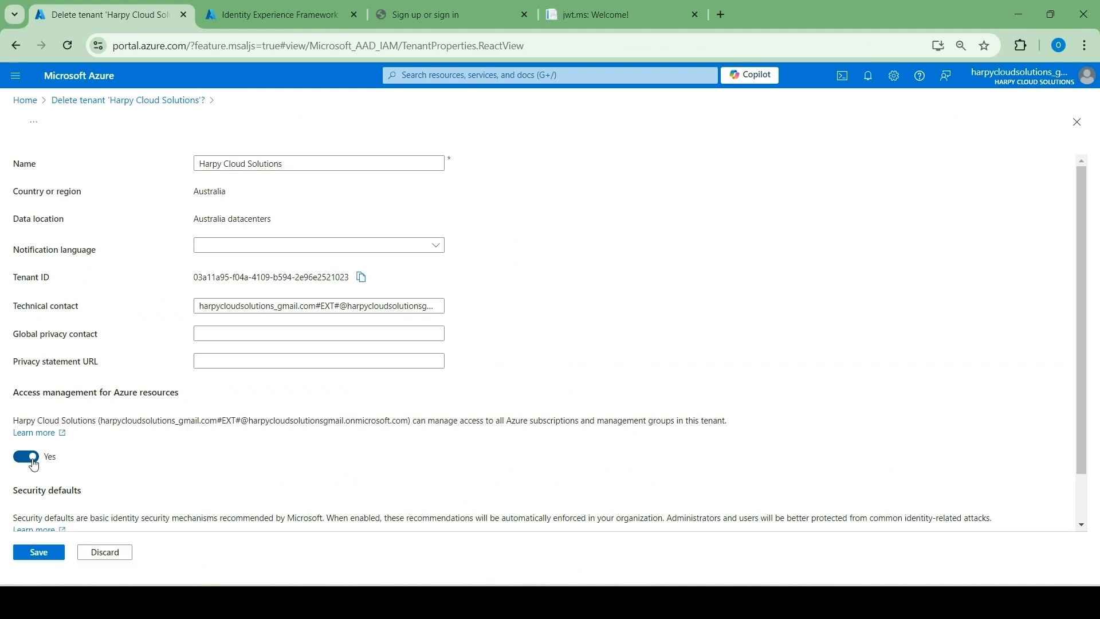
left_click(39, 552)
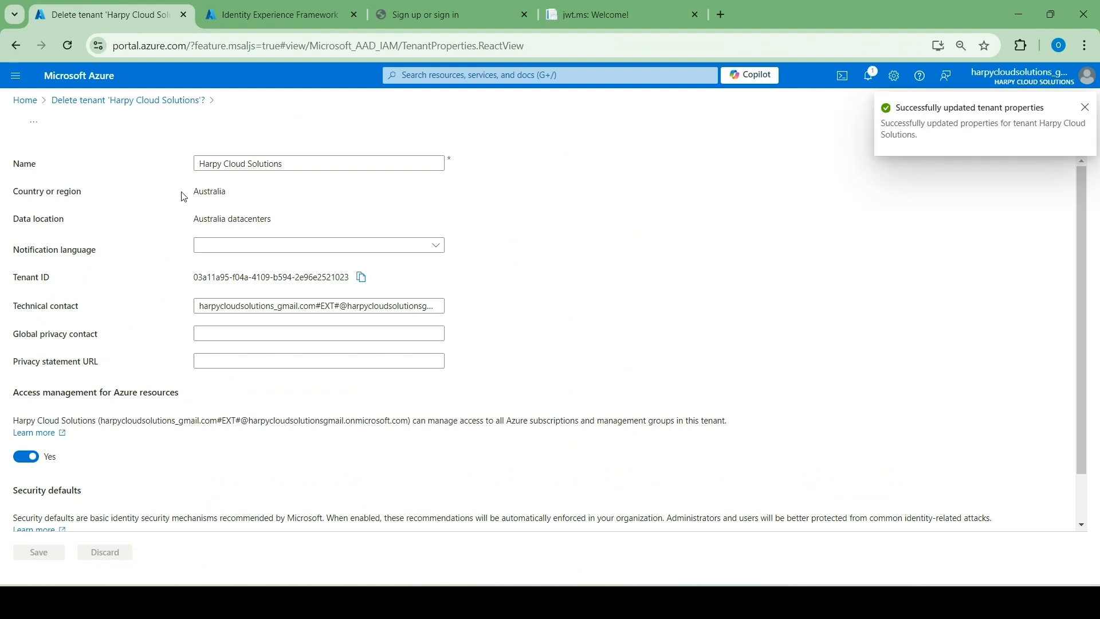
left_click(68, 46)
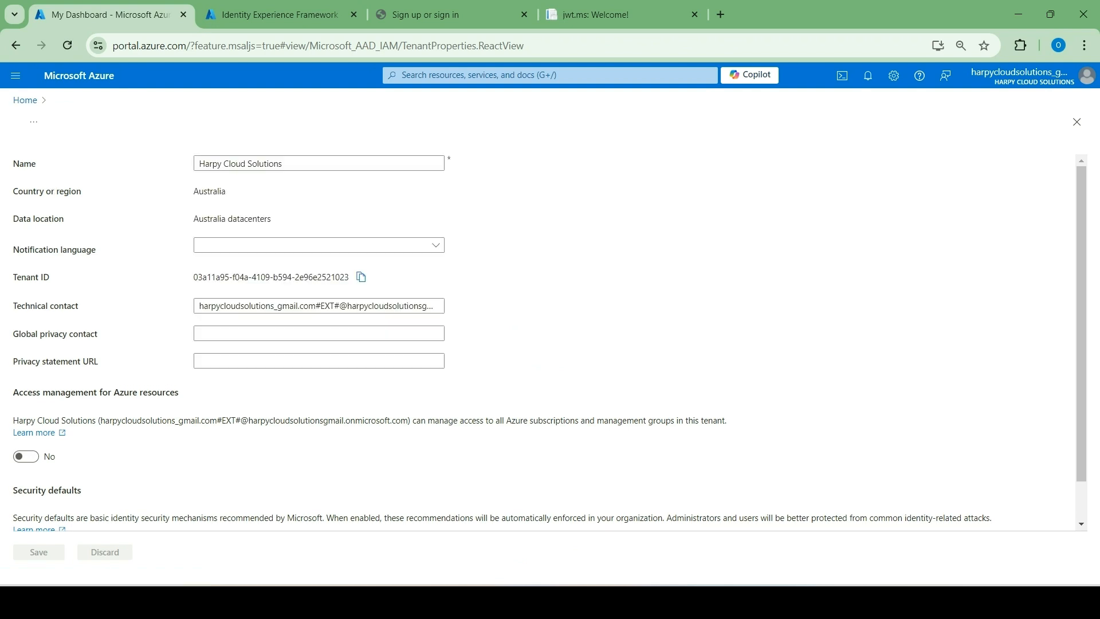
left_click(1077, 122)
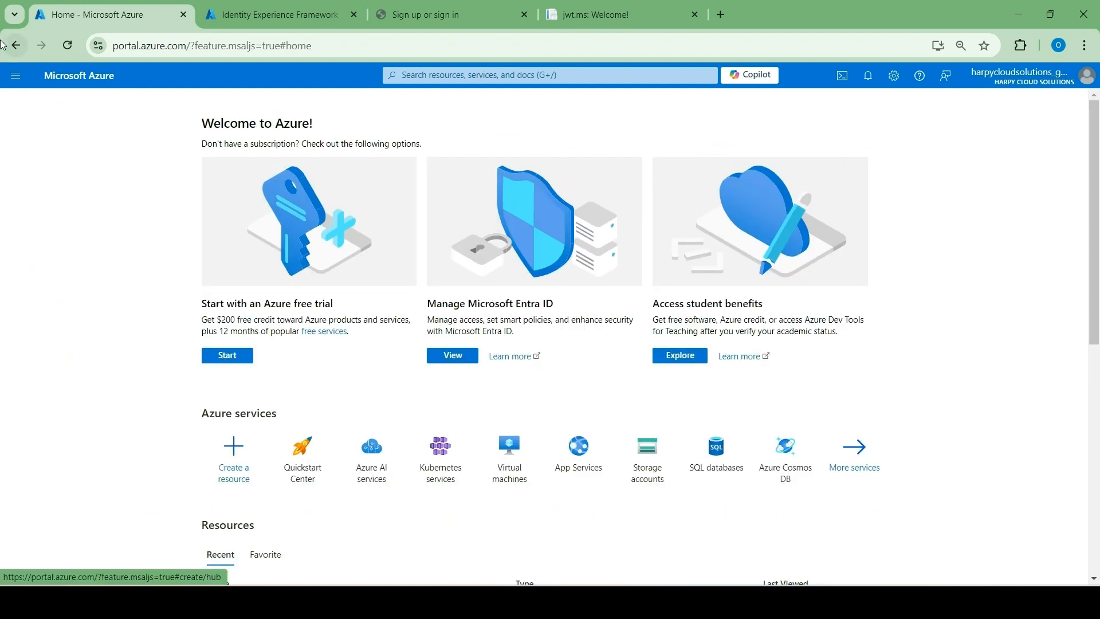
Switch the portal from the Harpy Cloud Solutions directory to Default Directory.
left_click(1067, 85)
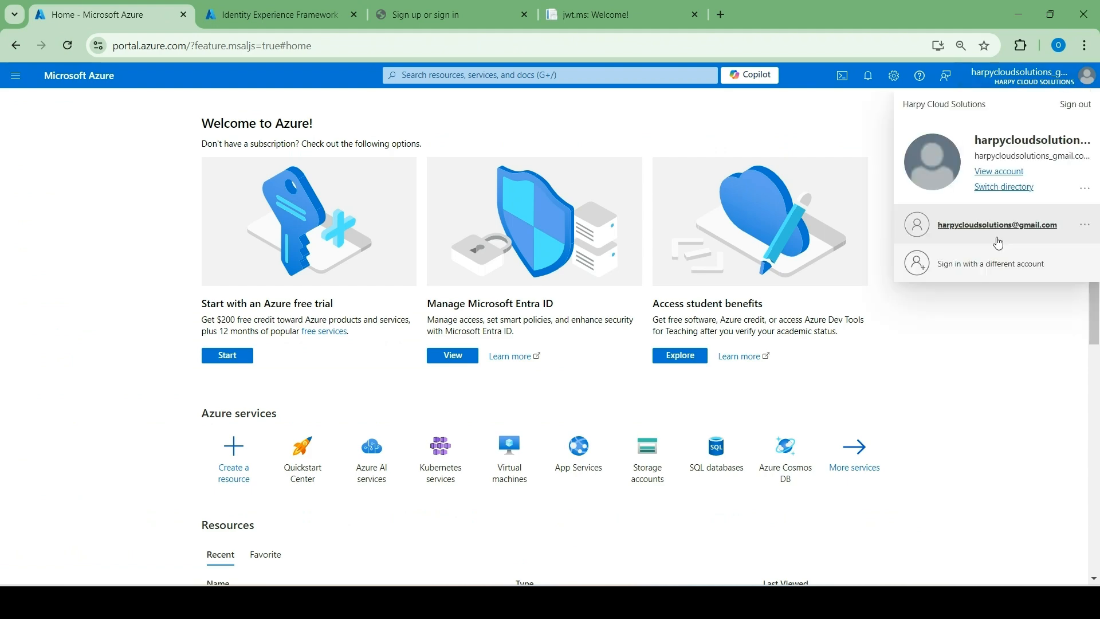
left_click(1007, 187)
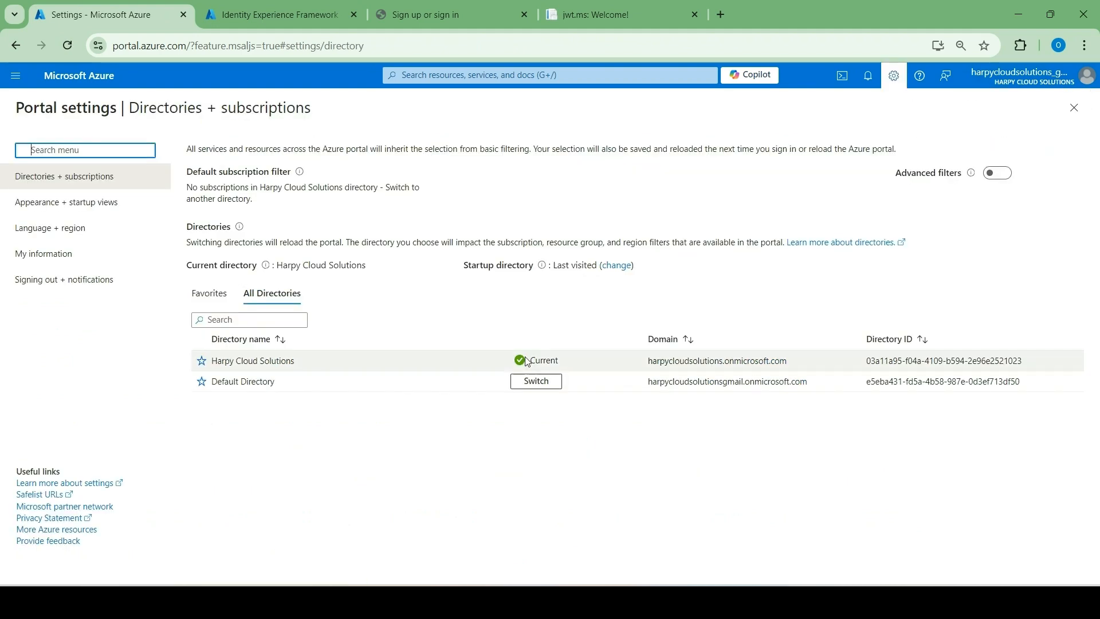
left_click(537, 382)
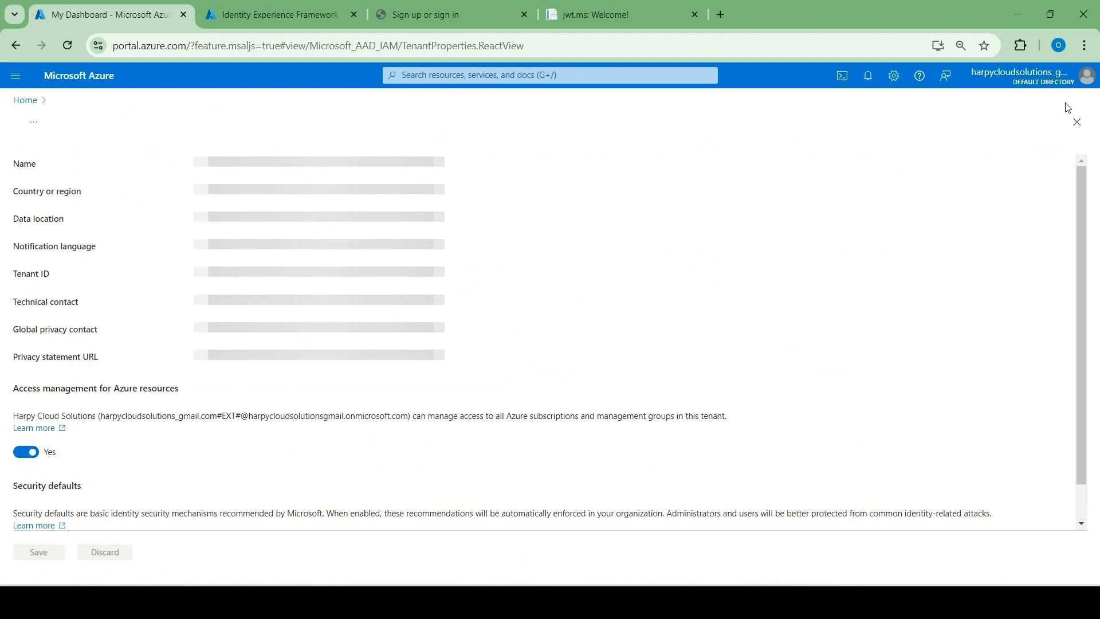
Delete the Harpy Cloud Solutions Azure AD B2C tenant through Microsoft Entra ID's tenant management, reviewing the resource checks first.
left_click(18, 103)
left_click(296, 161)
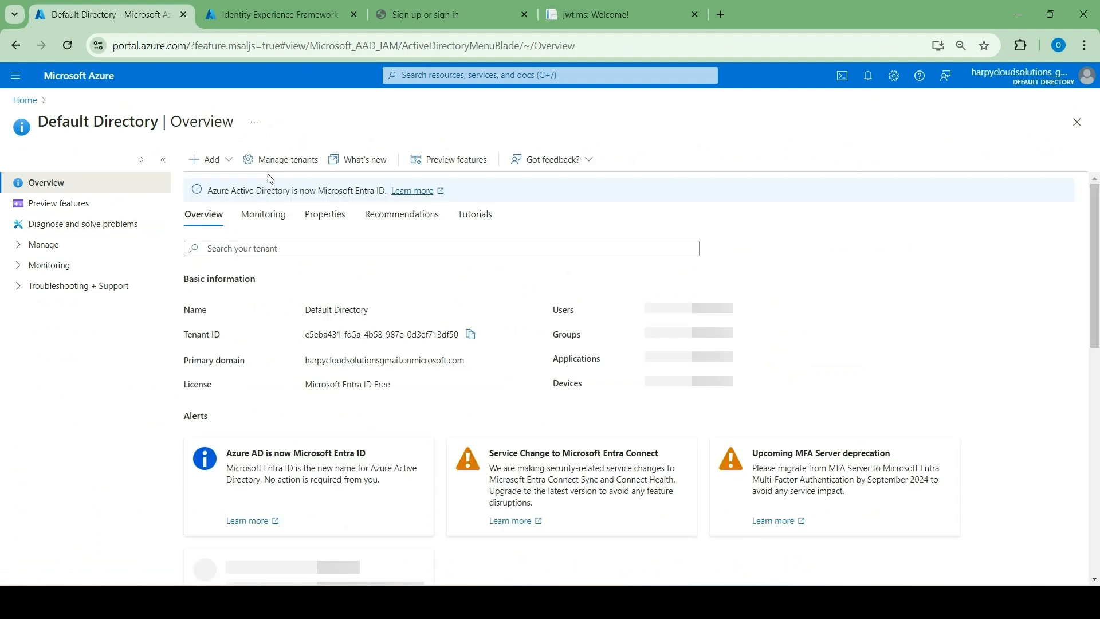
left_click(273, 162)
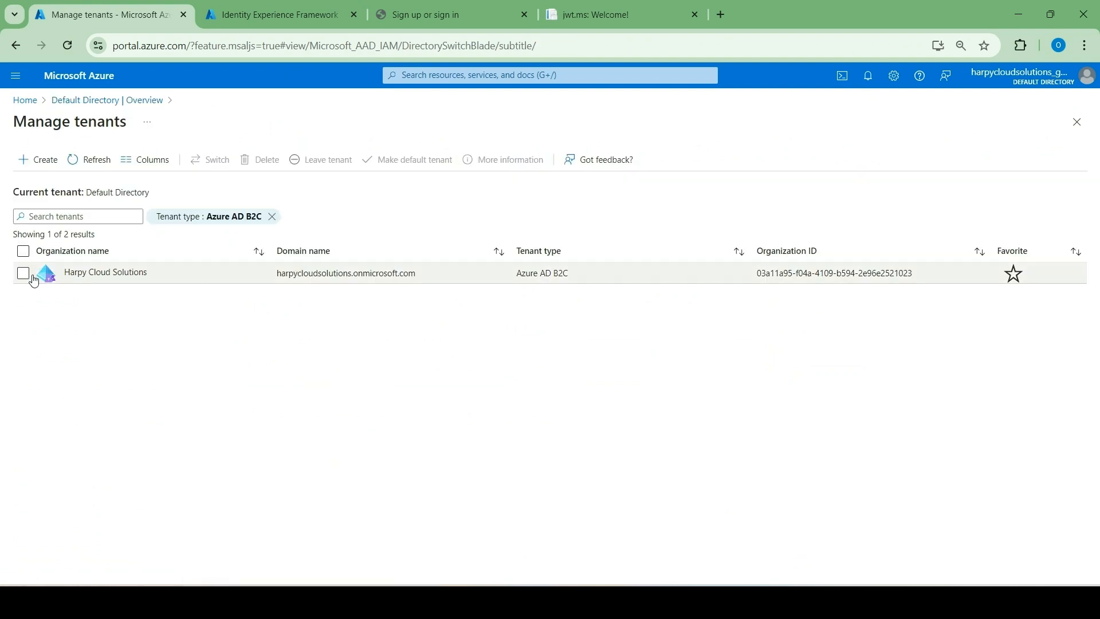
left_click(23, 274)
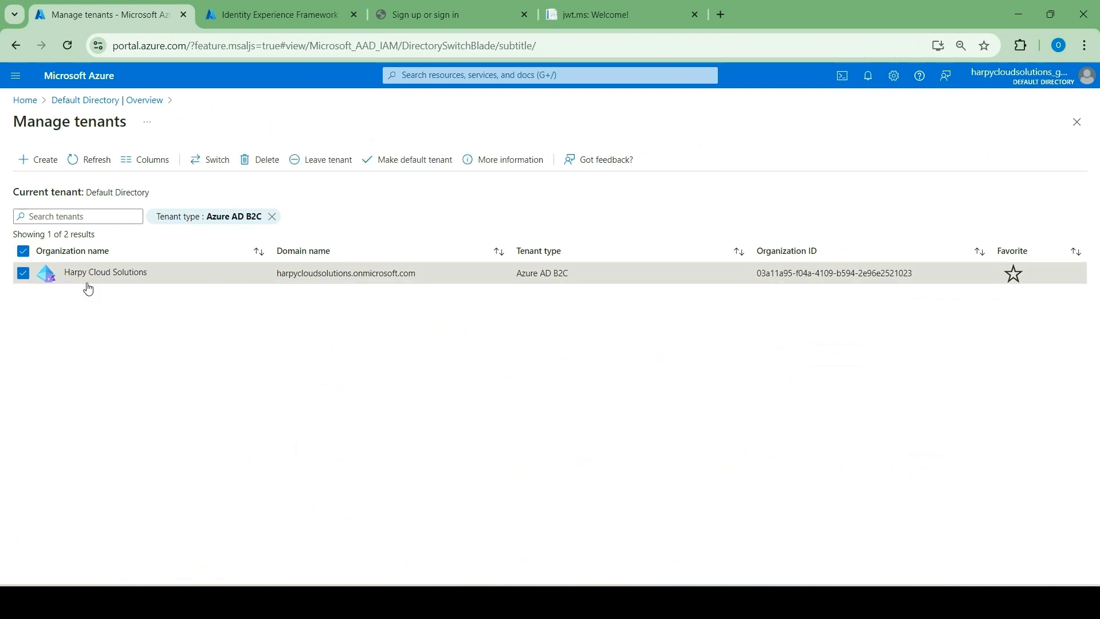
left_click(267, 159)
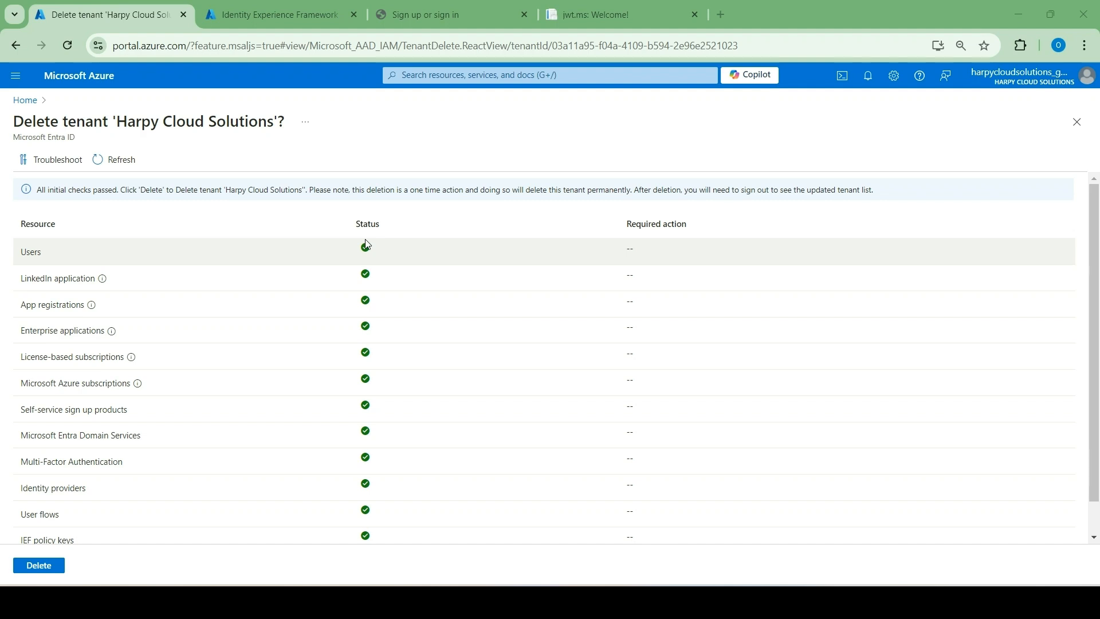
scroll(355, 354, "down", 1)
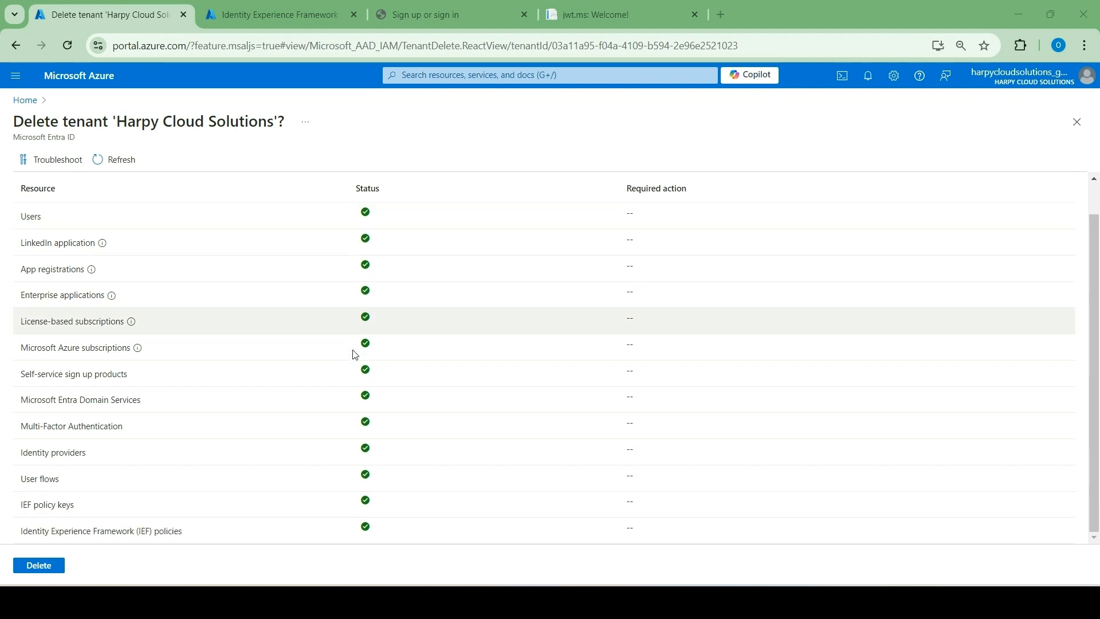
left_click(47, 566)
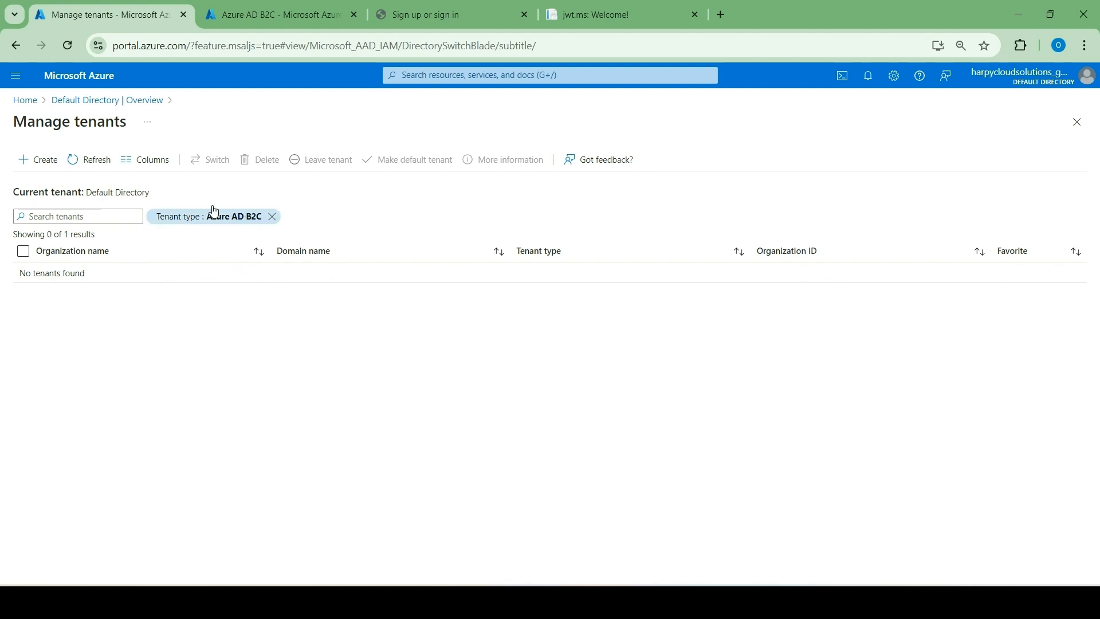
Delete the harpycloudsolutions.onmicrosoft.com B2C tenant resource from the B2C-RG resource group, confirming removal of its subscription link.
left_click(17, 99)
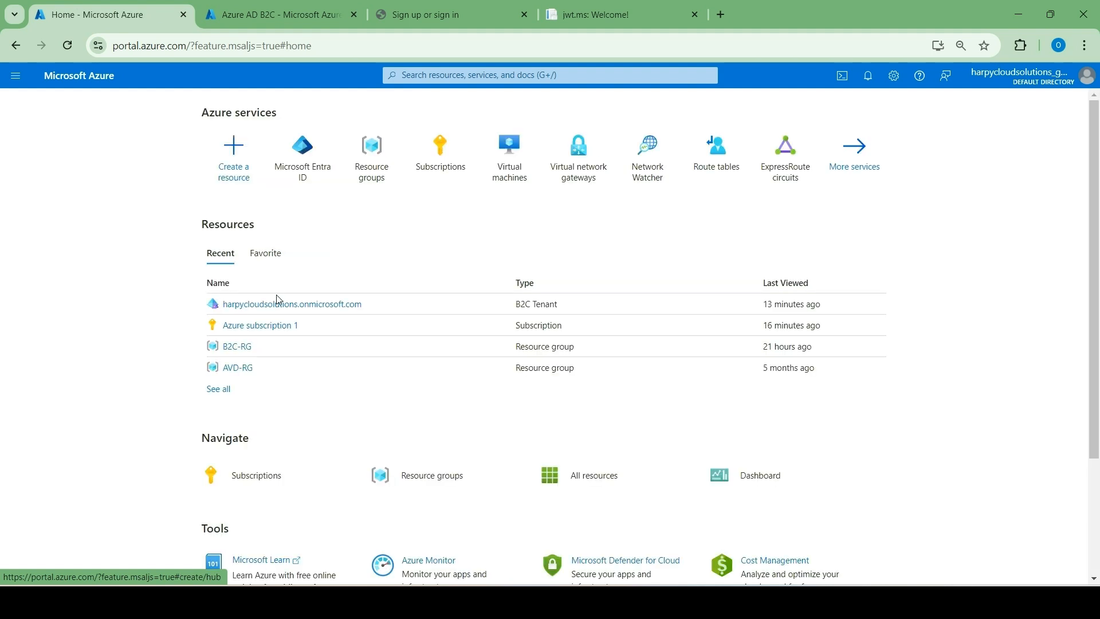
left_click(243, 352)
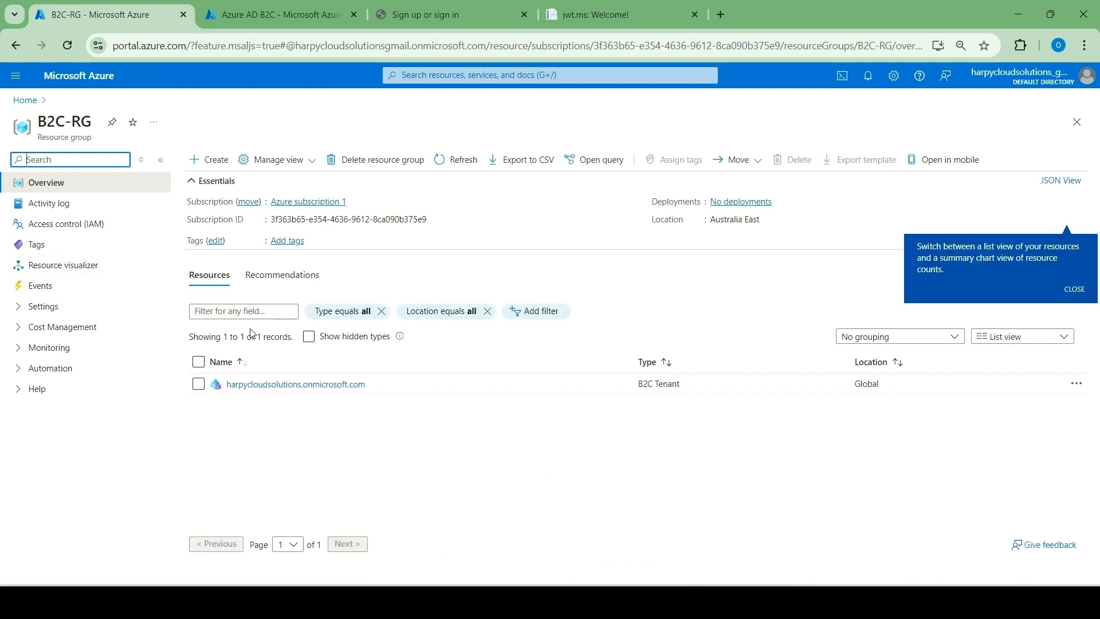
left_click(198, 384)
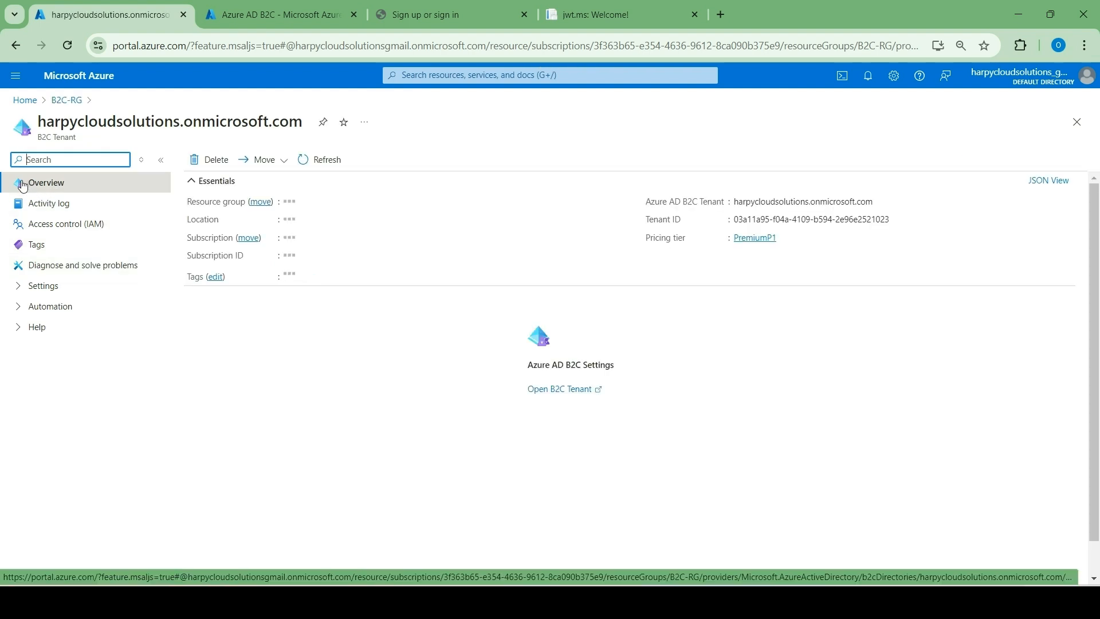
left_click(213, 160)
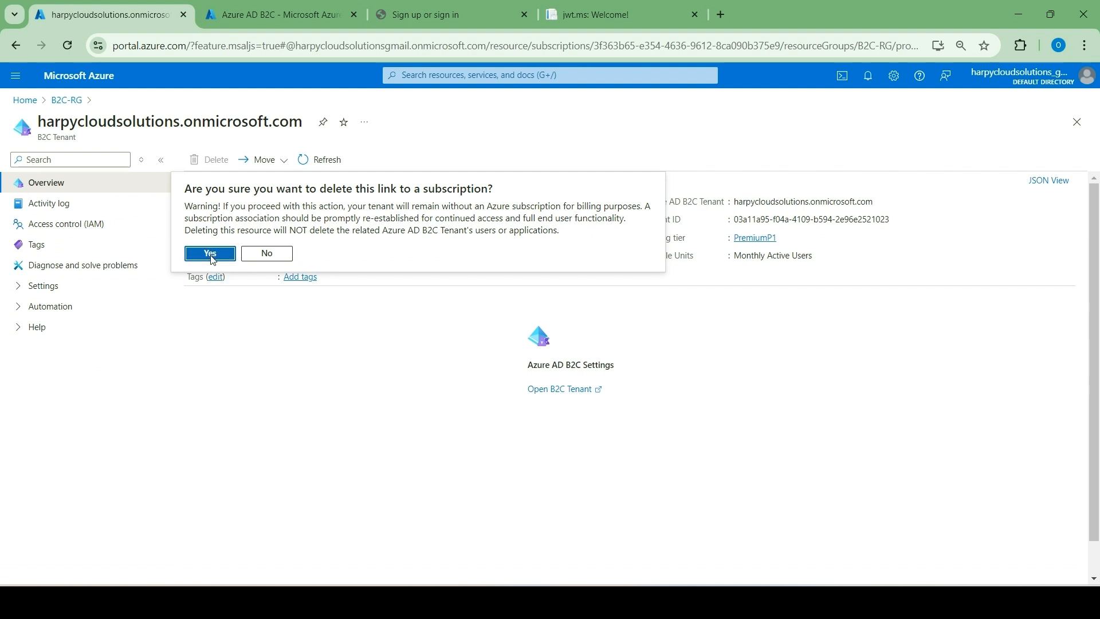
left_click(210, 255)
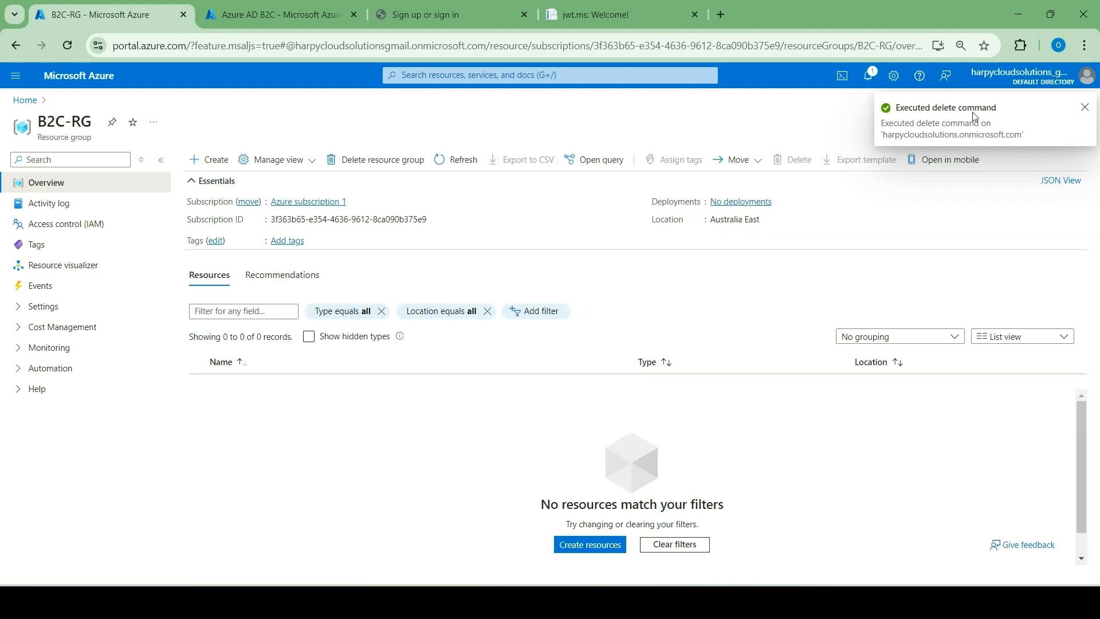
Delete the B2C-RG resource group, entering its name as confirmation and accepting the permanent deletion.
left_click(21, 102)
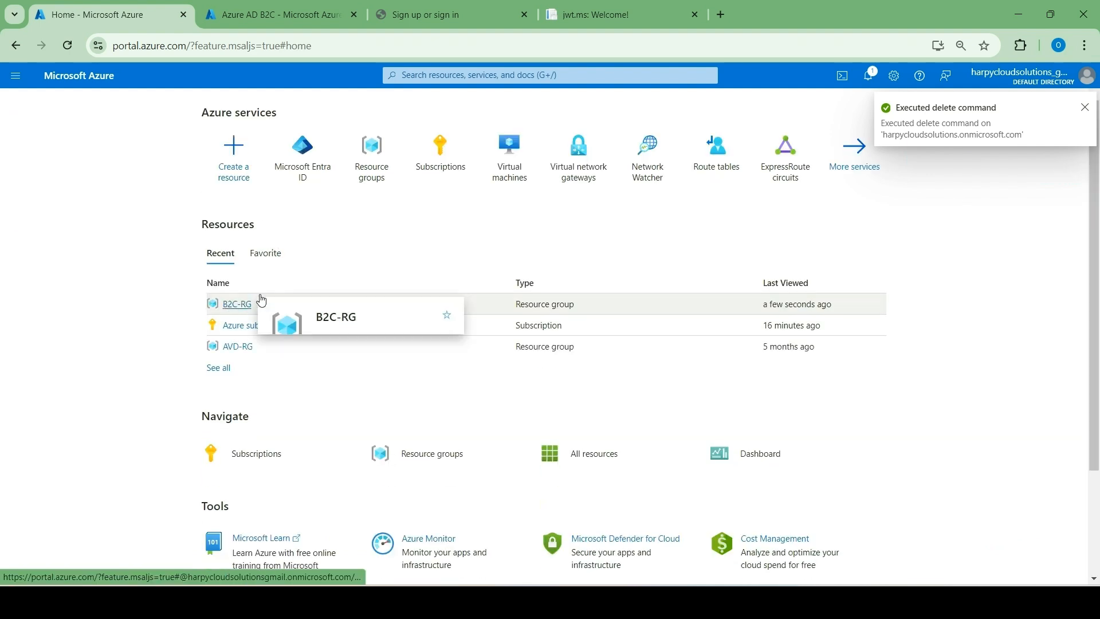
left_click(241, 304)
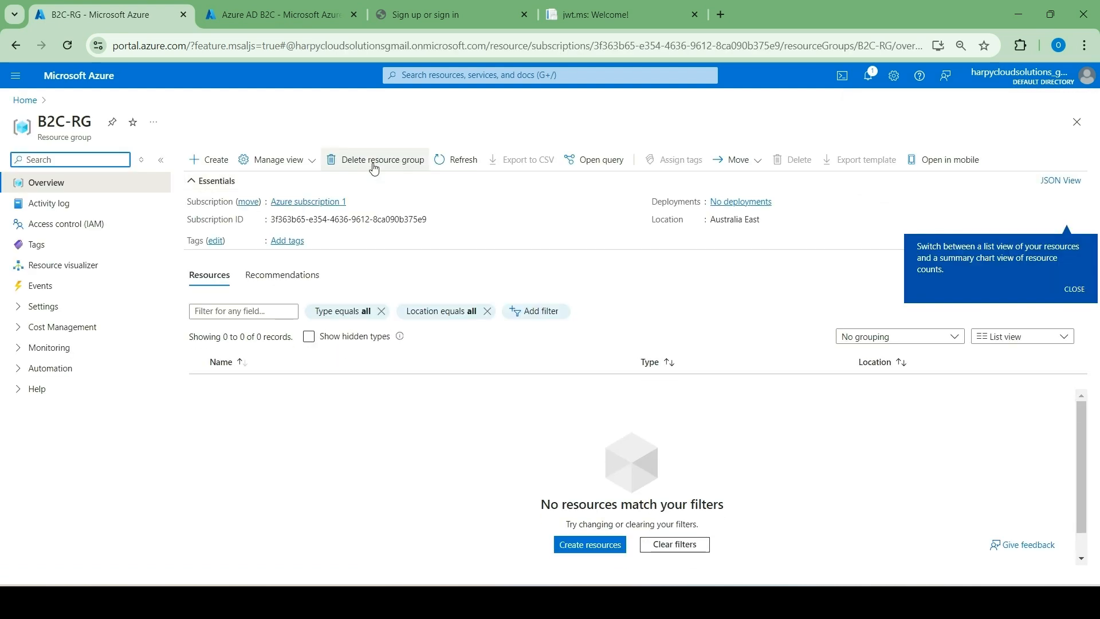
left_click(373, 164)
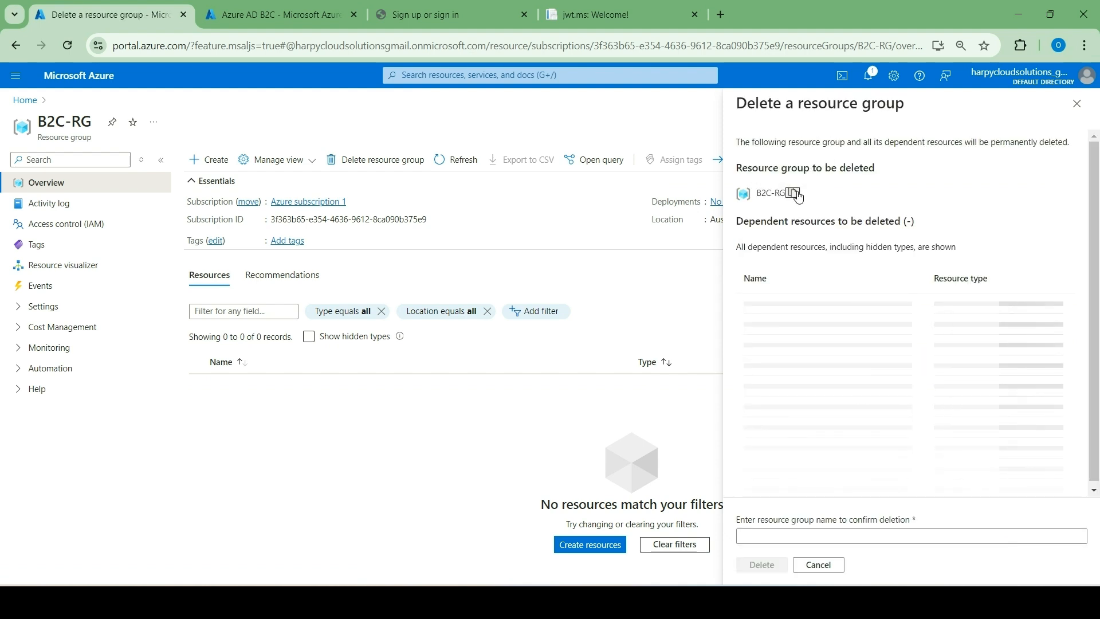
left_click(782, 535)
type("B2C-RG")
left_click(775, 565)
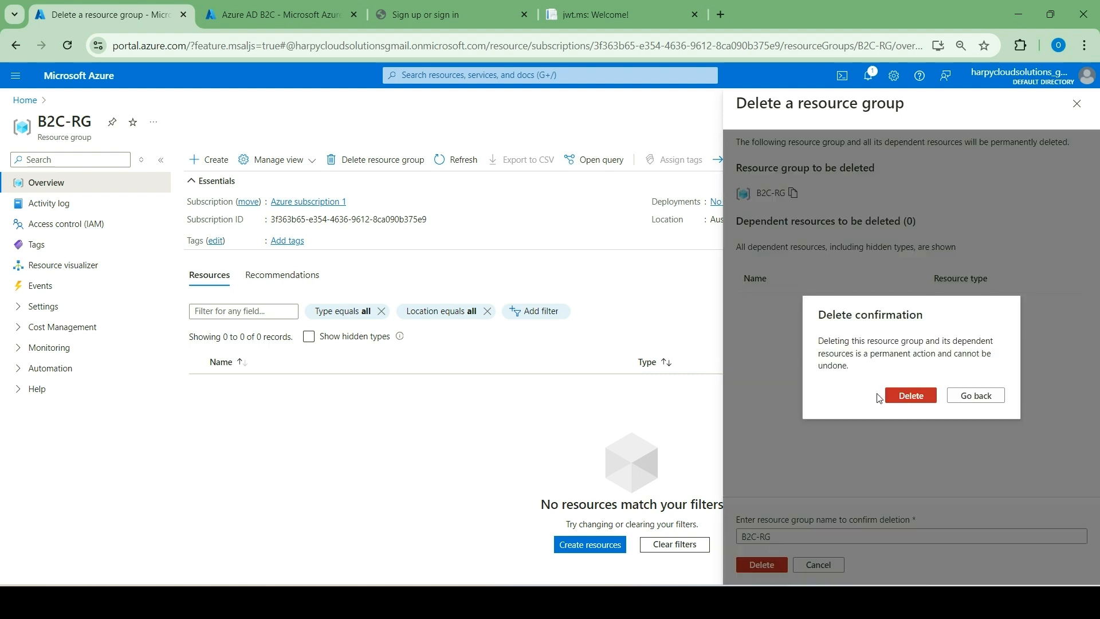
left_click(892, 397)
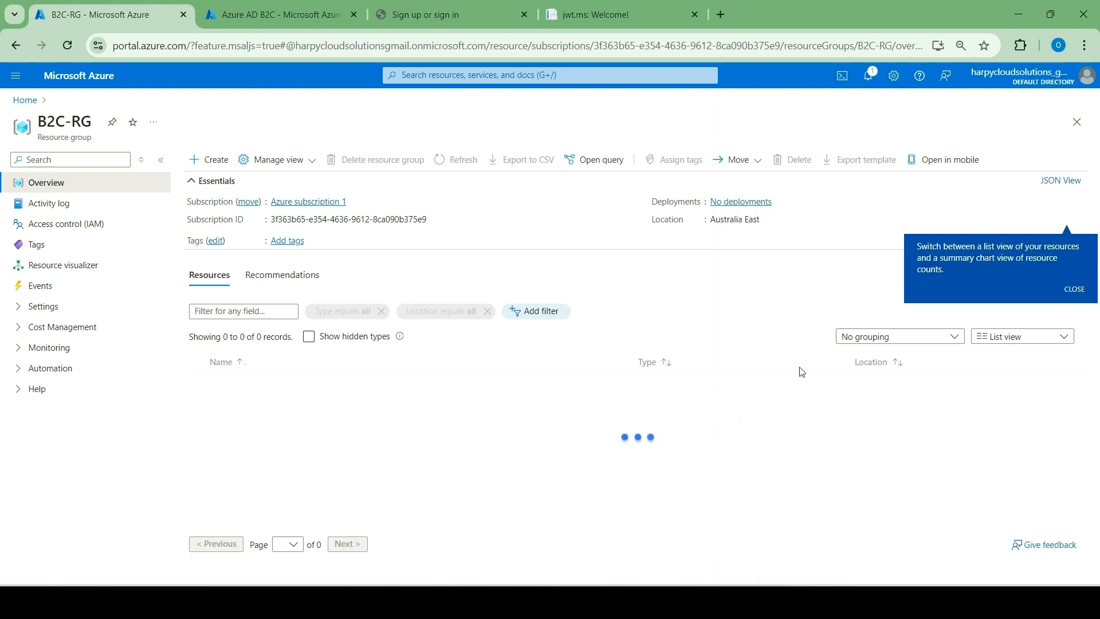